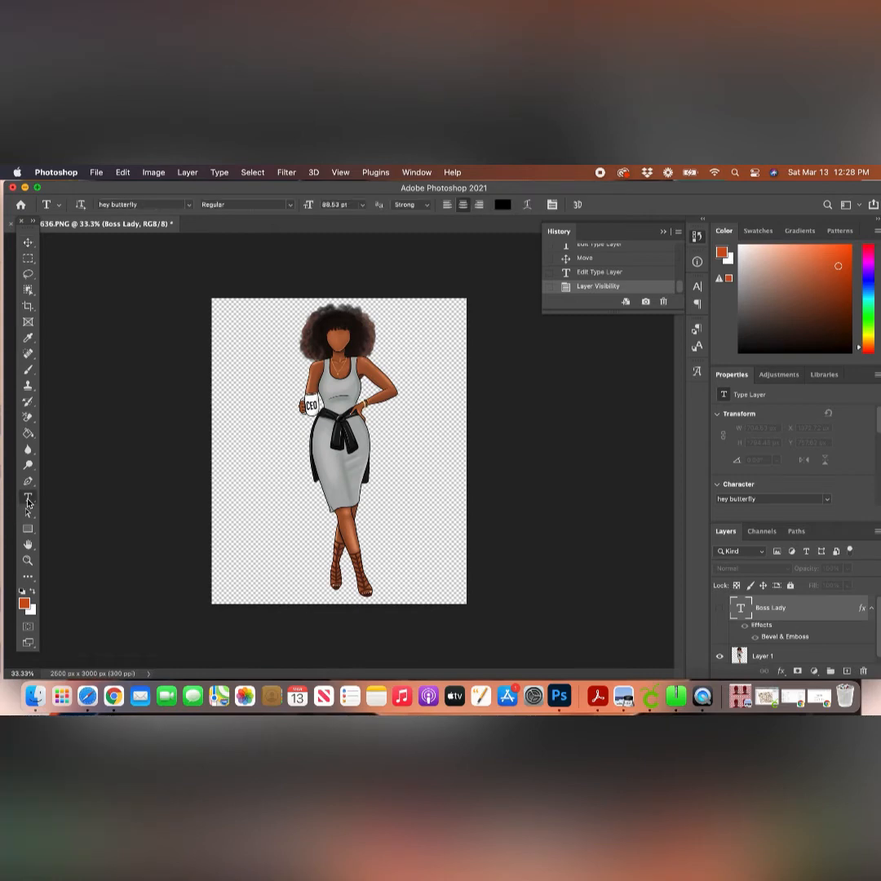
- Add the customer's first name as a new text layer over the skirt in 72 pt black hey butterfly font
{"action": "left_click", "coordinate": [363, 477]}
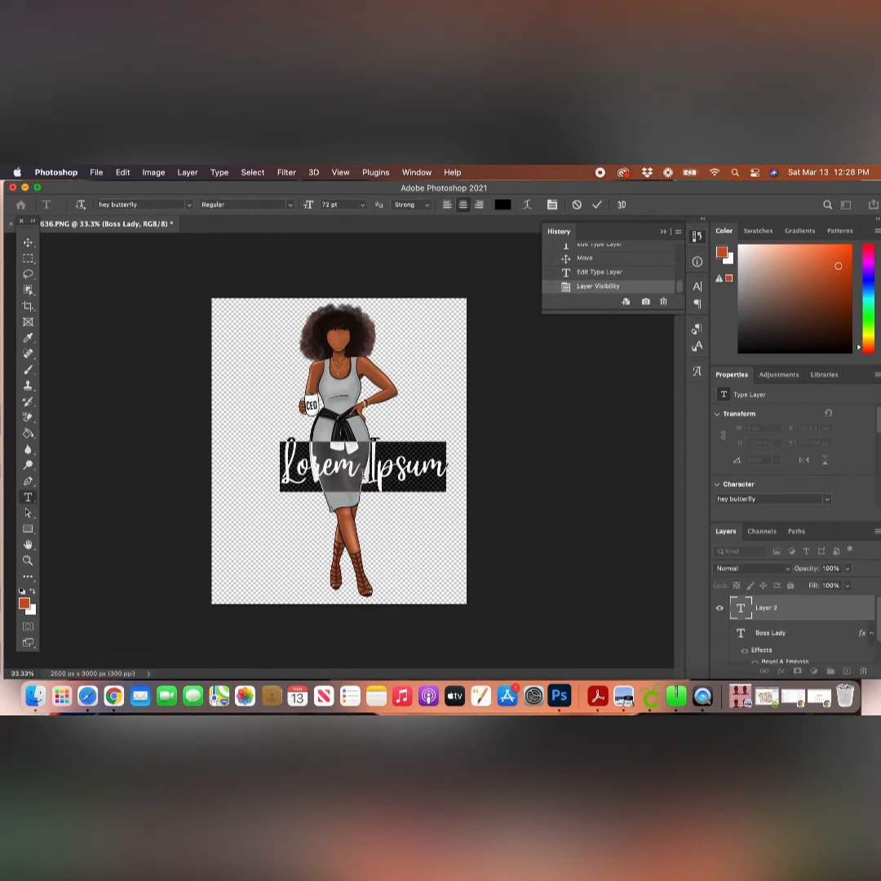
{"action": "type", "text": "Nickie"}
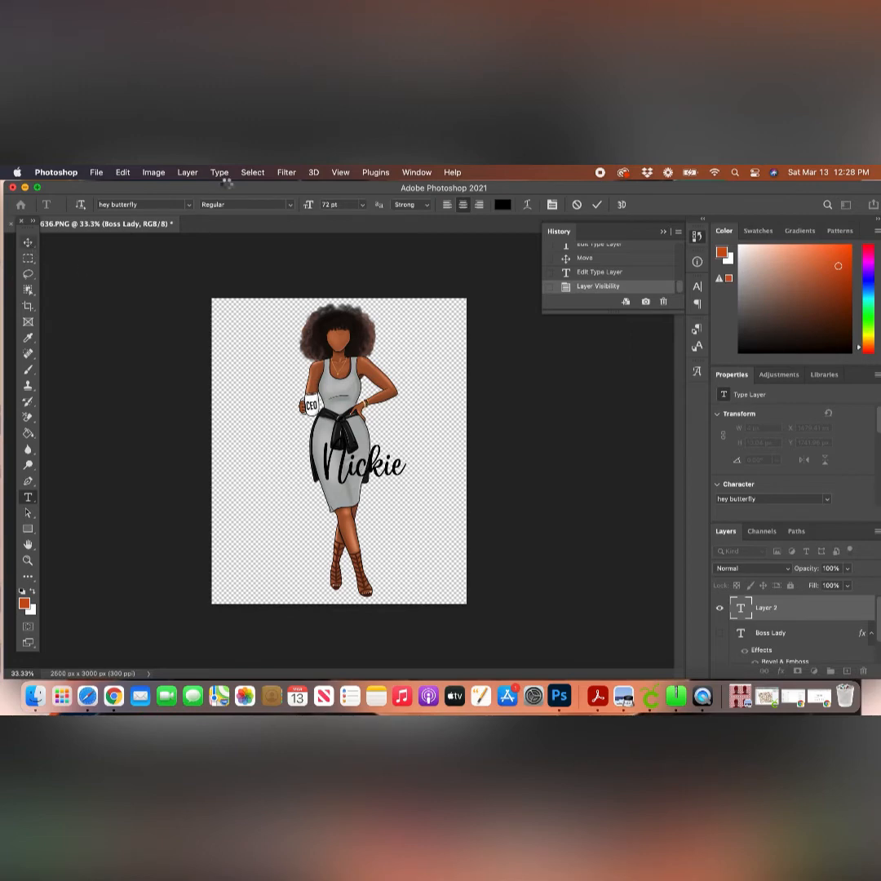
{"action": "left_click", "coordinate": [28, 243]}
- Free-transform the name text: rotate it about 93°, enlarge it to about 150% by 124%, and place it beside the woman's hip
{"action": "left_click", "coordinate": [122, 172]}
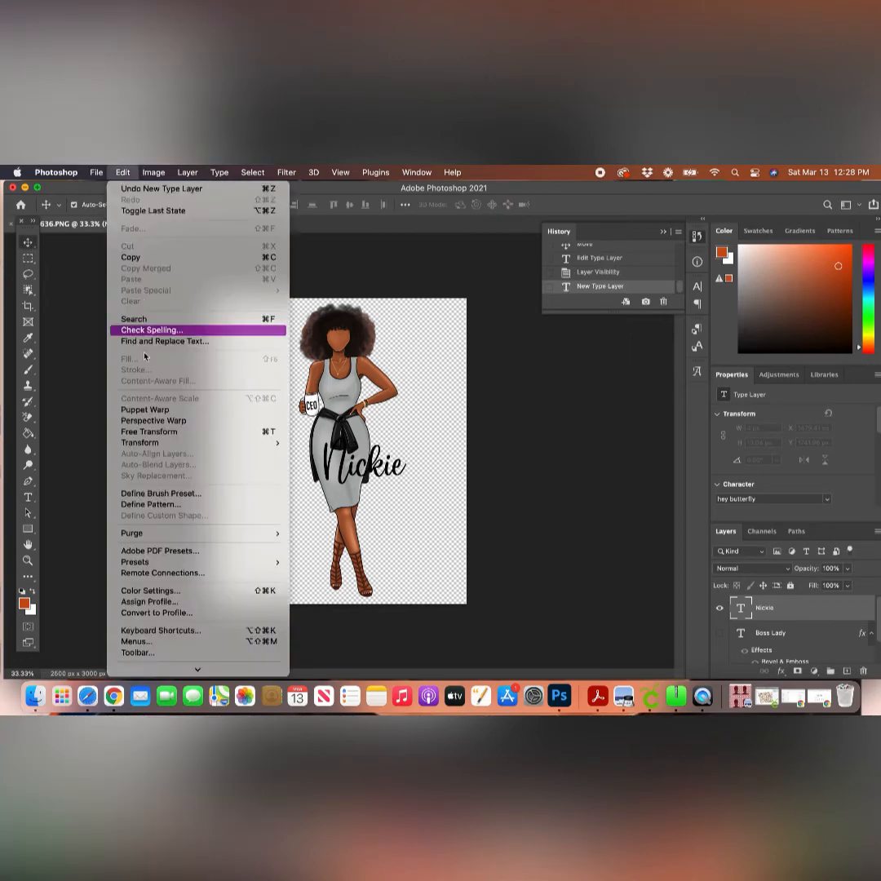
{"action": "left_click", "coordinate": [149, 431]}
{"action": "left_click_drag", "start_coordinate": [350, 500], "coordinate": [262, 426]}
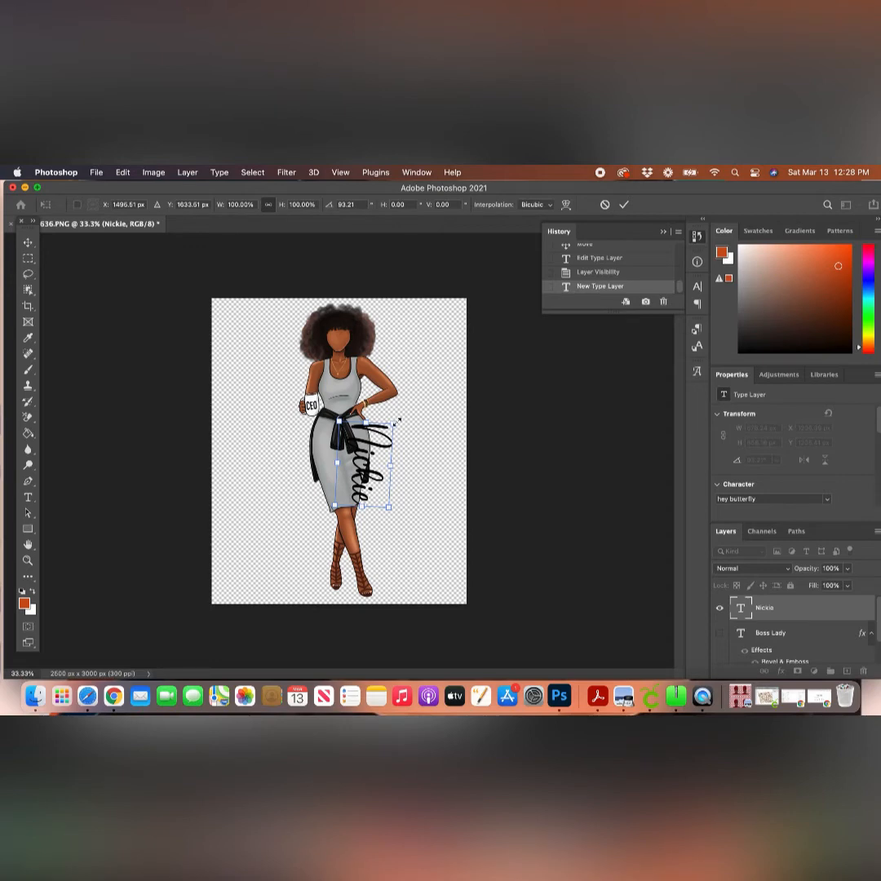
{"action": "left_click_drag", "start_coordinate": [391, 422], "coordinate": [412, 380]}
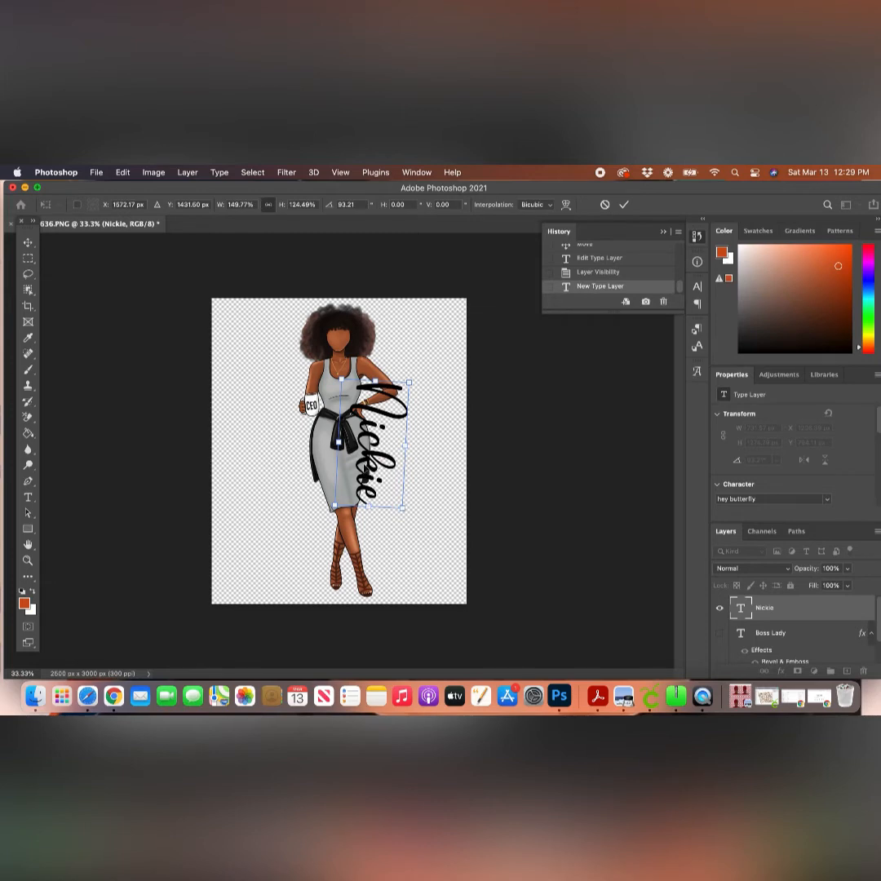
{"action": "left_click_drag", "start_coordinate": [372, 432], "coordinate": [383, 441]}
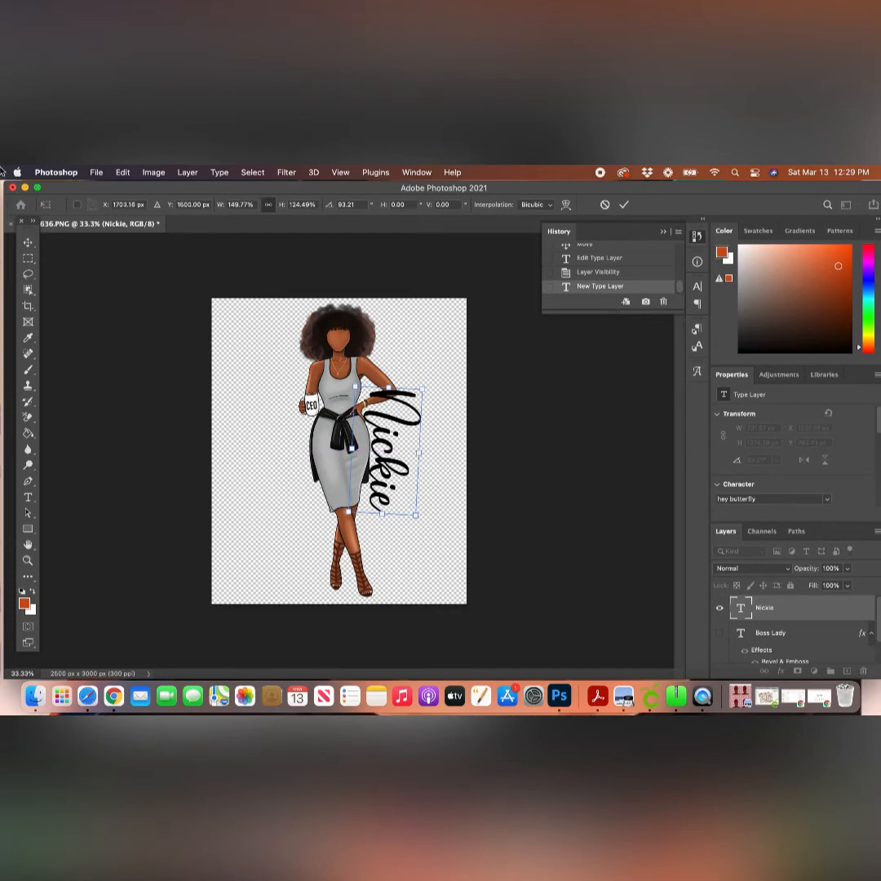
{"action": "left_click", "coordinate": [27, 236]}
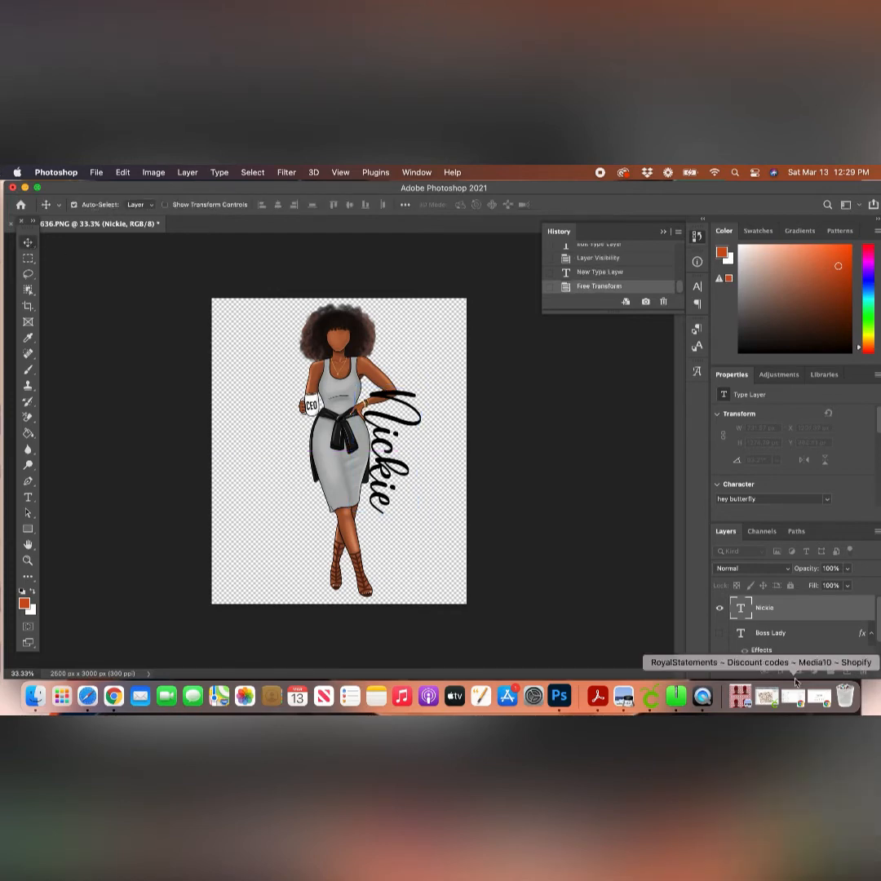
- Merge the name text, the Boss Lady text layer and Layer 1 into one layer
{"action": "scroll", "coordinate": [782, 649], "scroll_direction": "down", "scroll_amount": 2}
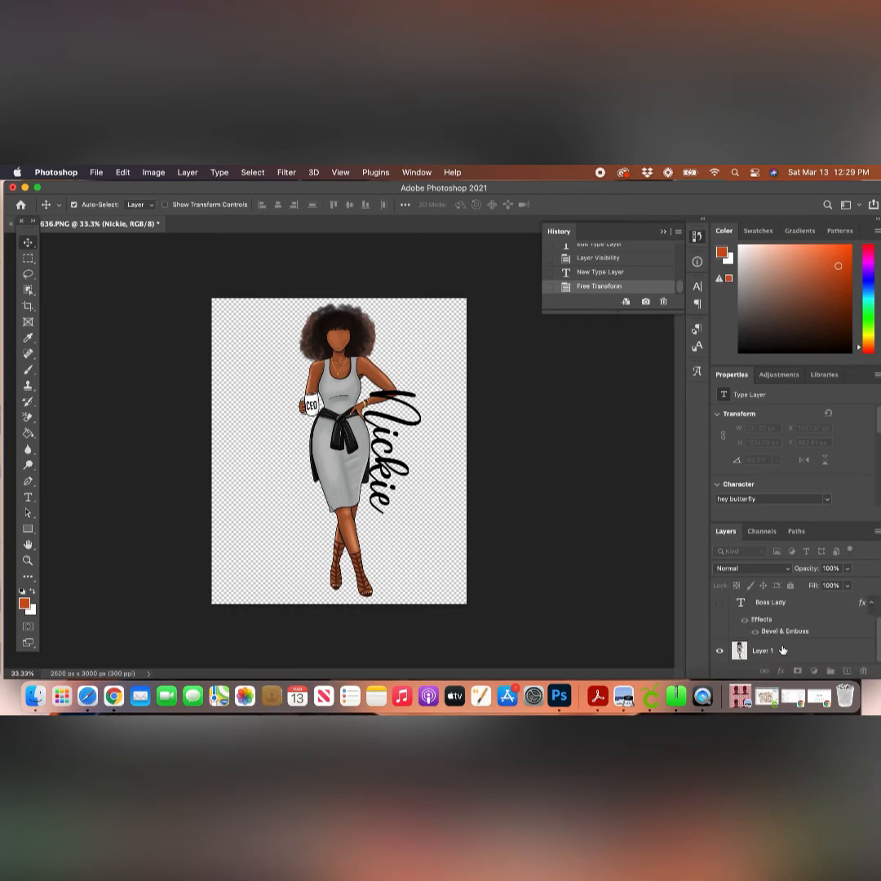
{"action": "left_click", "coordinate": [782, 649]}
{"action": "left_click", "coordinate": [188, 172]}
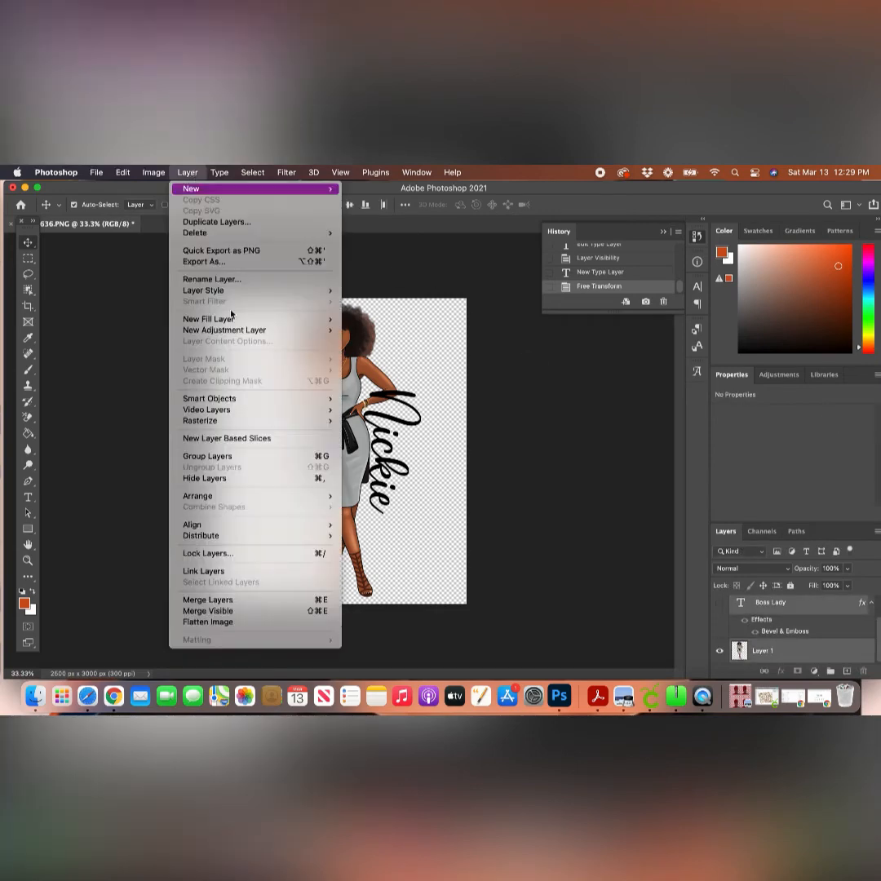
{"action": "left_click", "coordinate": [230, 601]}
- Apply a white outside Stroke layer effect around the merged artwork
{"action": "left_click", "coordinate": [780, 670]}
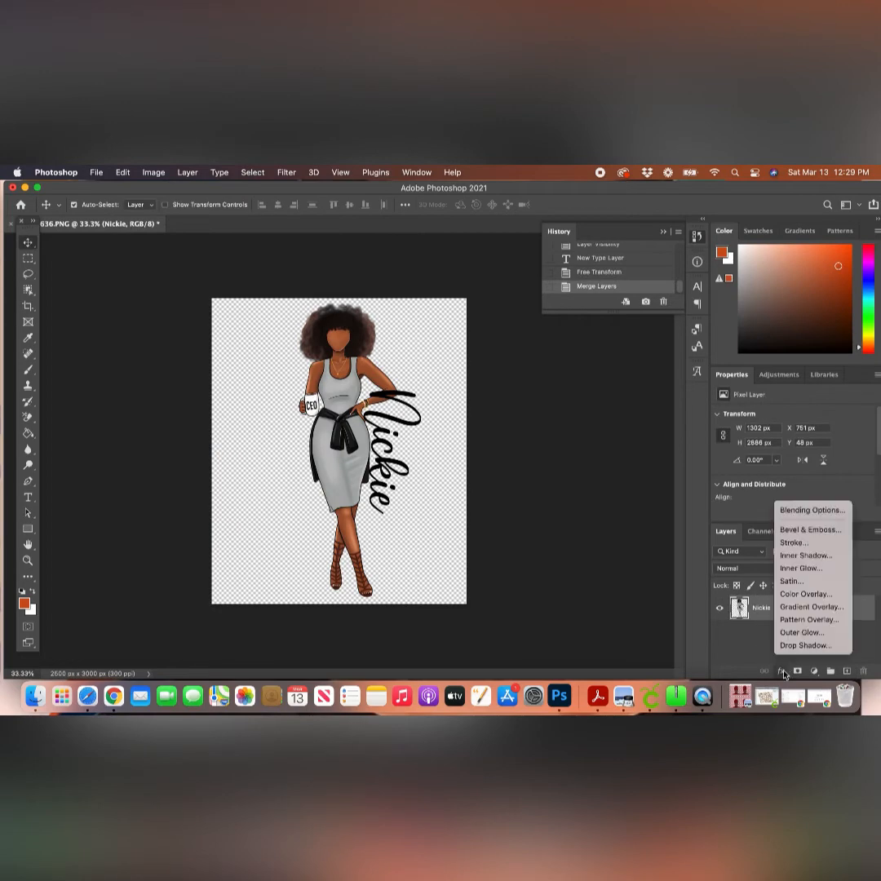
{"action": "left_click", "coordinate": [797, 542]}
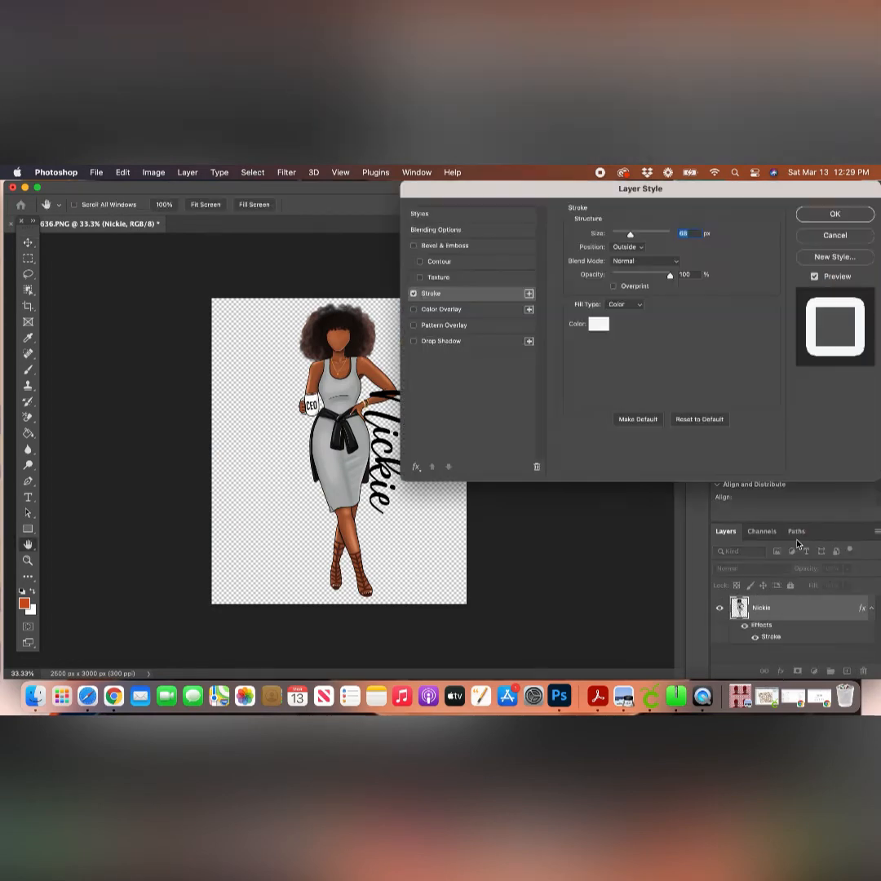
{"action": "left_click", "coordinate": [850, 222]}
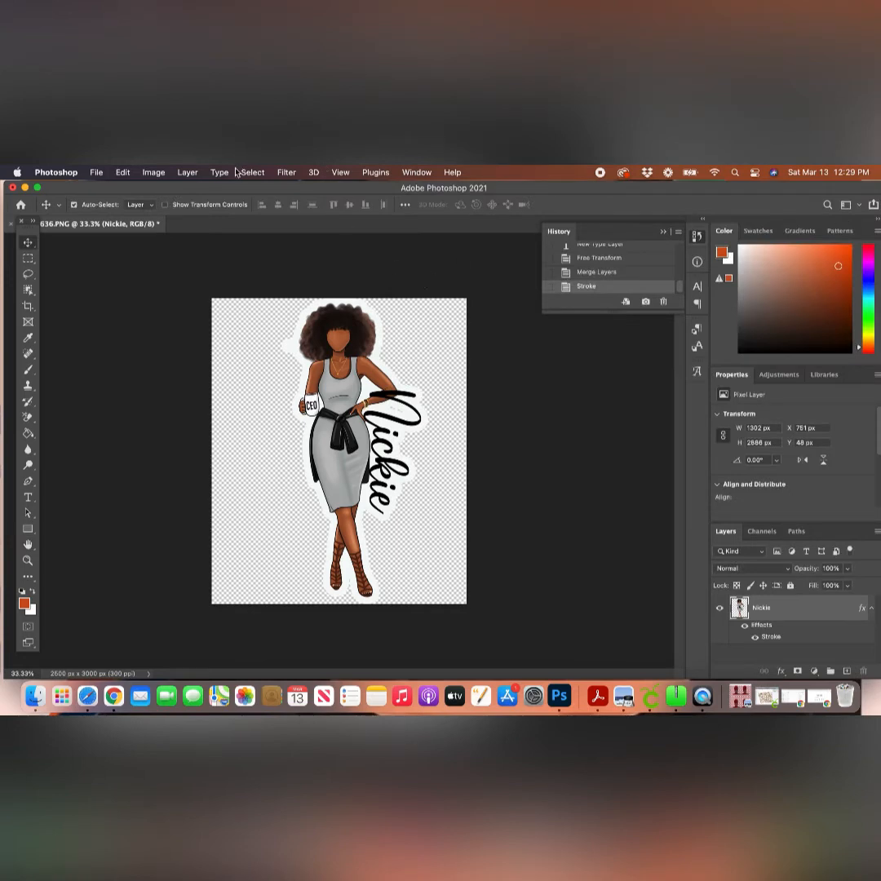
- Free-transform the outlined artwork to scale it down slightly and shift it up a little on the canvas
{"action": "left_click", "coordinate": [190, 174]}
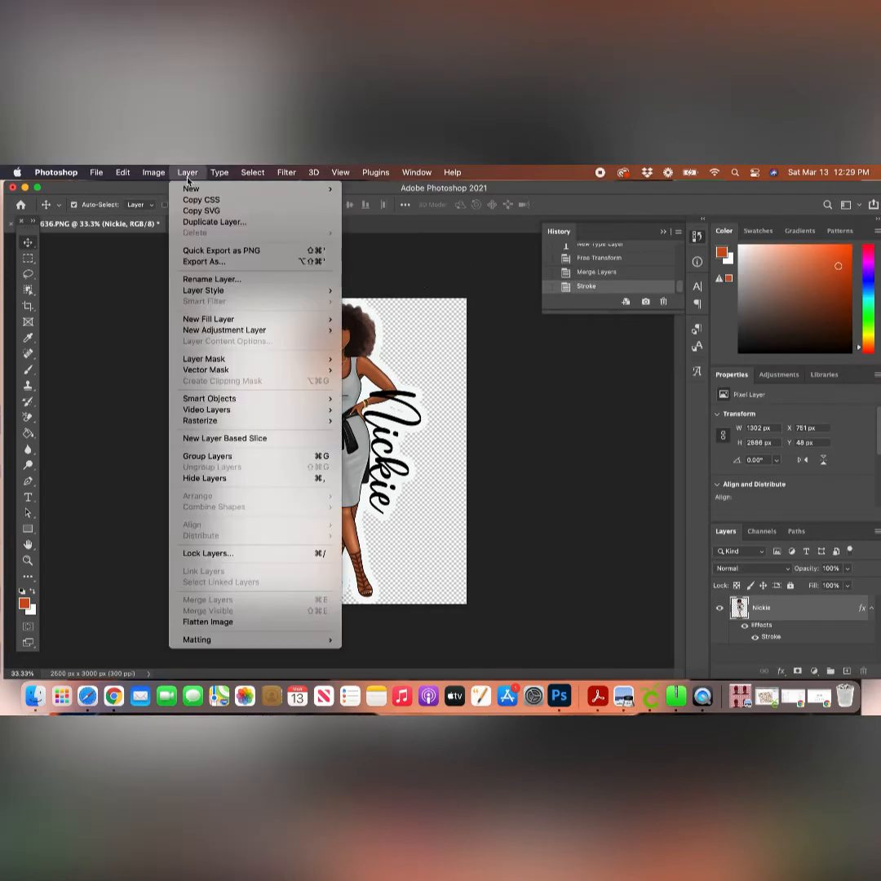
{"action": "mouse_move", "coordinate": [122, 174]}
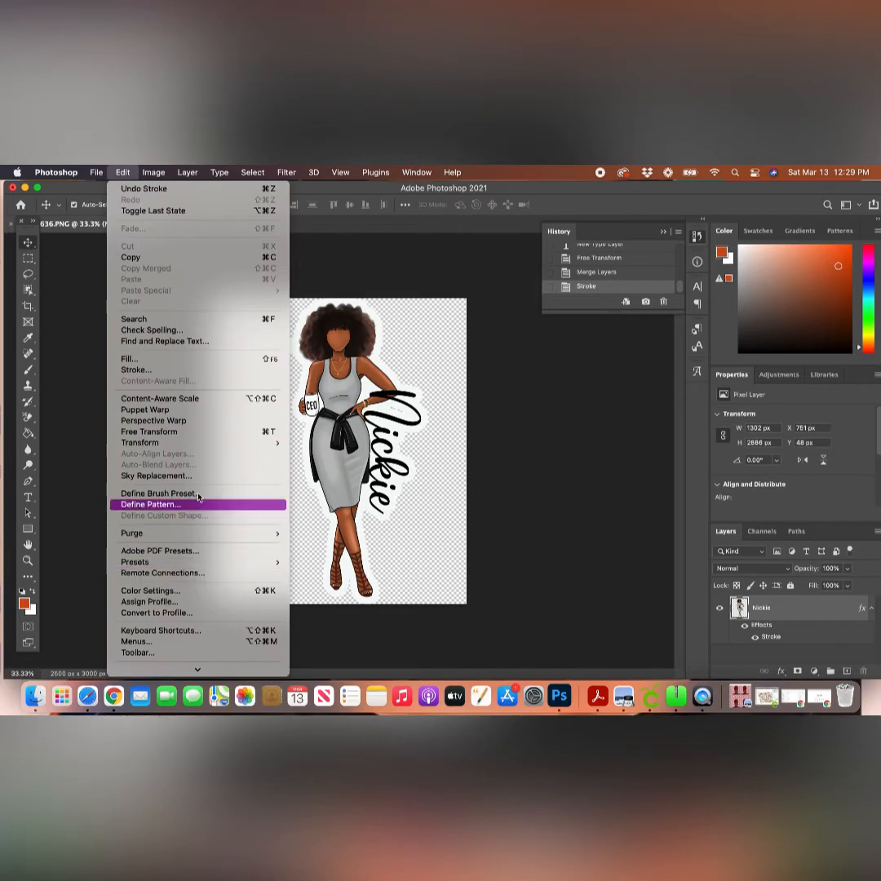
{"action": "left_click", "coordinate": [195, 436]}
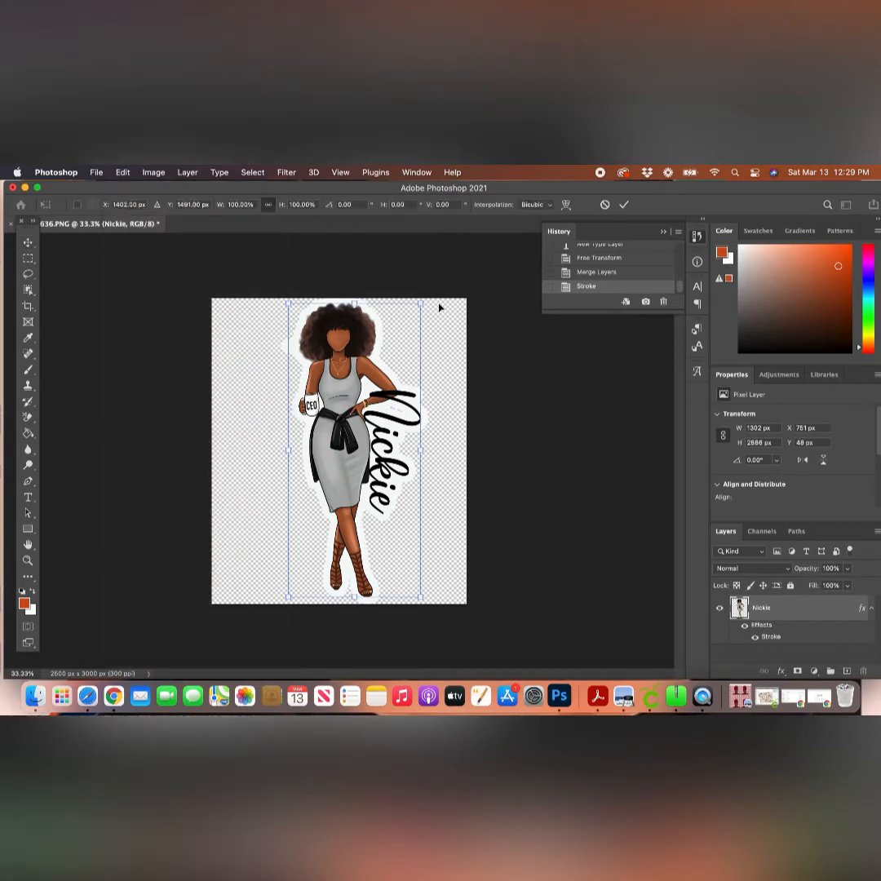
{"action": "left_click_drag", "start_coordinate": [424, 302], "coordinate": [406, 325]}
{"action": "left_click_drag", "start_coordinate": [320, 340], "coordinate": [319, 328]}
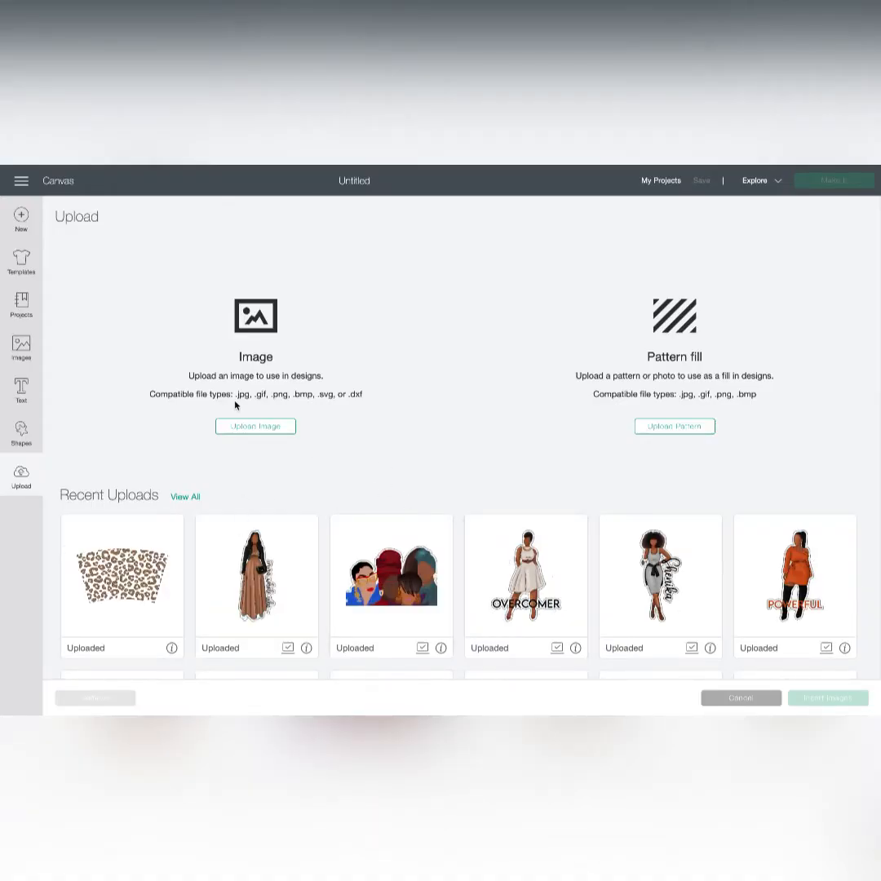
- In Cricut Design Space, upload nicolebookmark.png from the Desktop as a Complex image
{"action": "left_click", "coordinate": [247, 426]}
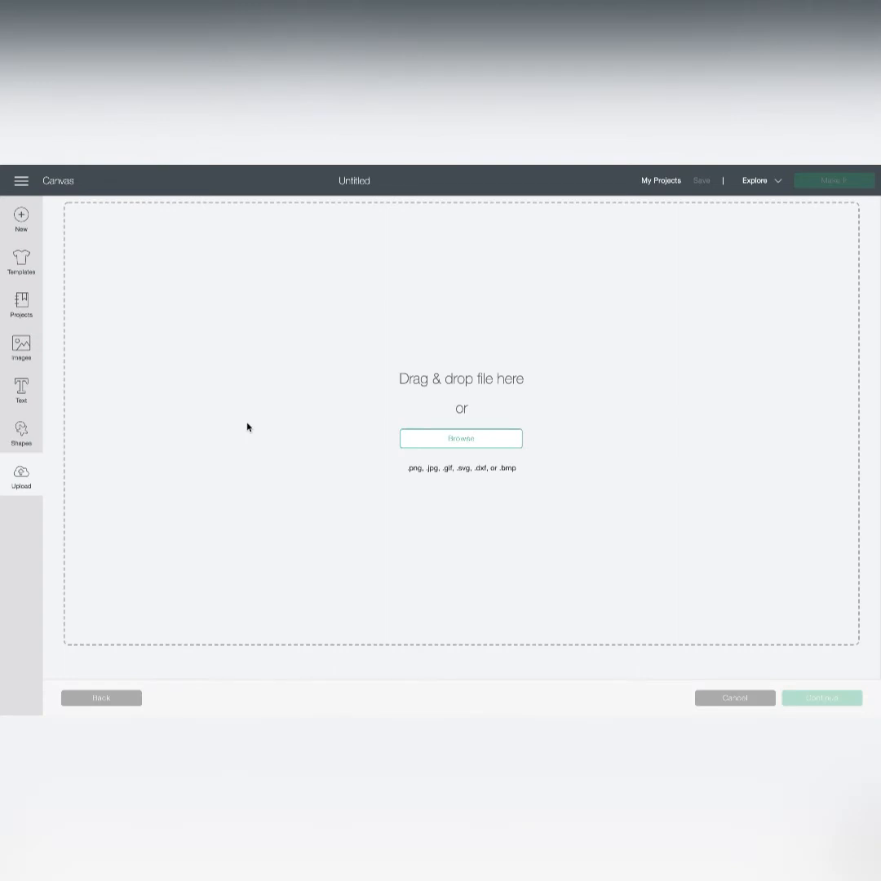
{"action": "left_click", "coordinate": [476, 445]}
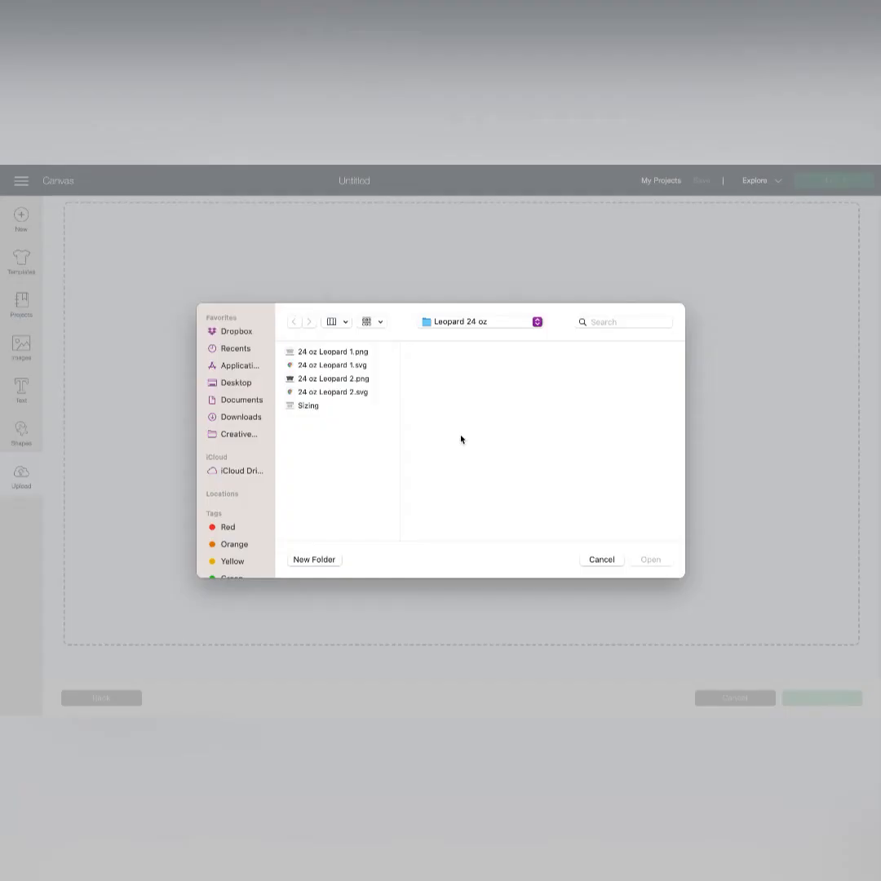
{"action": "left_click", "coordinate": [250, 384]}
{"action": "scroll", "coordinate": [354, 464], "scroll_direction": "down", "scroll_amount": 3}
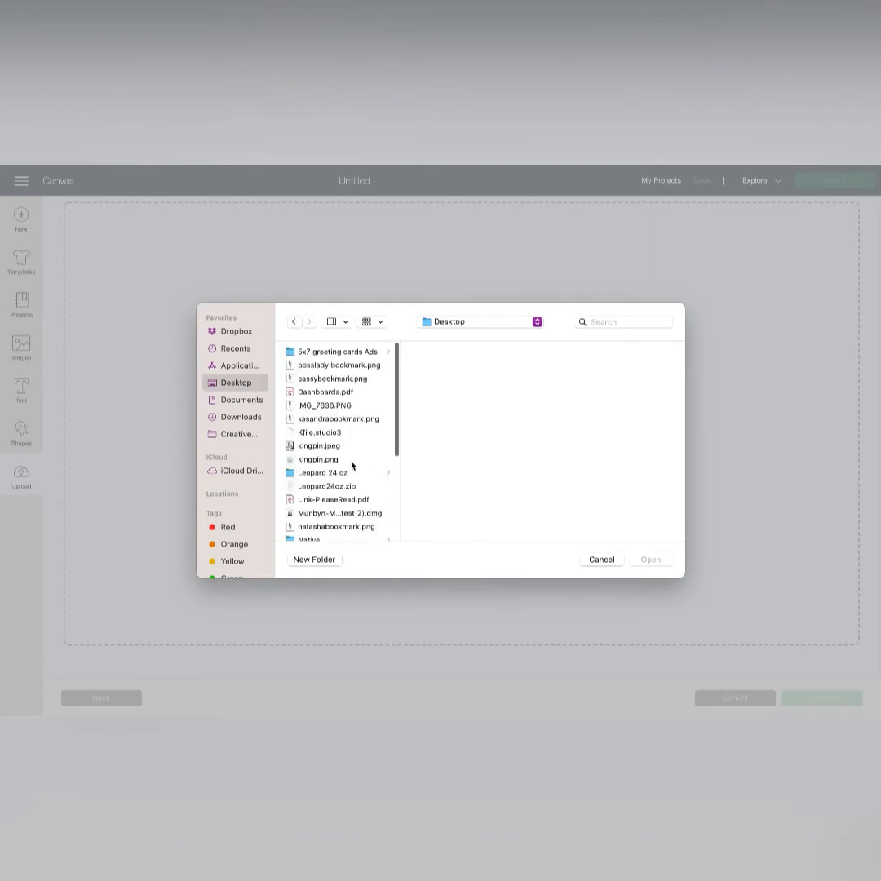
{"action": "scroll", "coordinate": [352, 465], "scroll_direction": "down", "scroll_amount": 2}
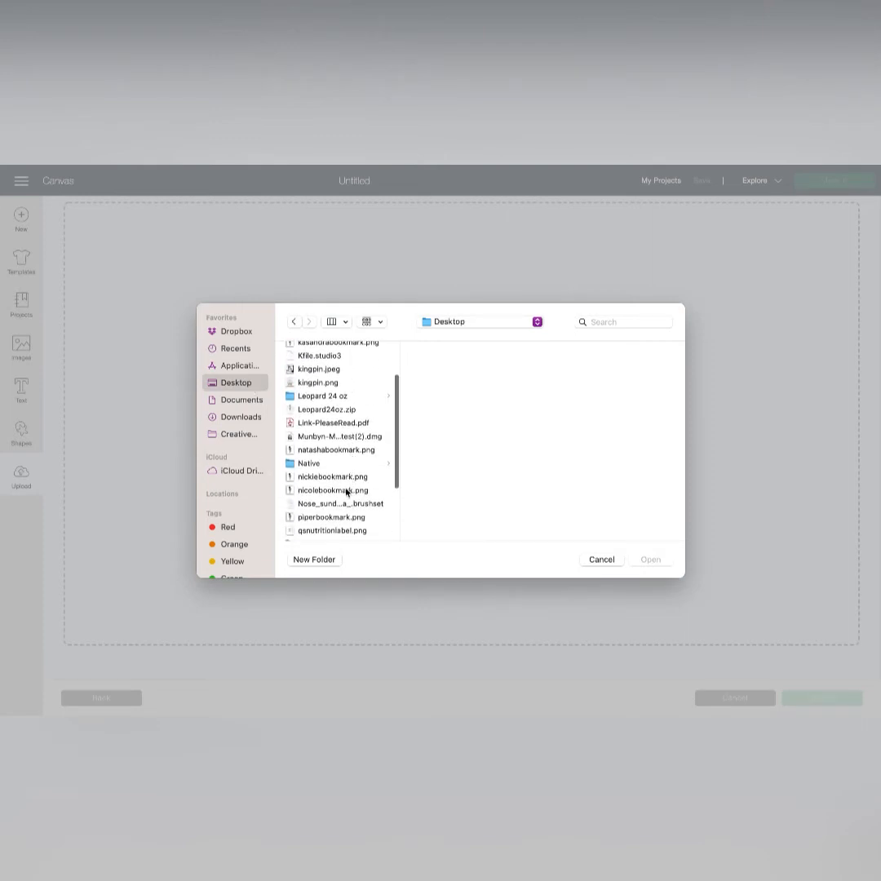
{"action": "left_click", "coordinate": [345, 490]}
{"action": "left_click", "coordinate": [641, 561]}
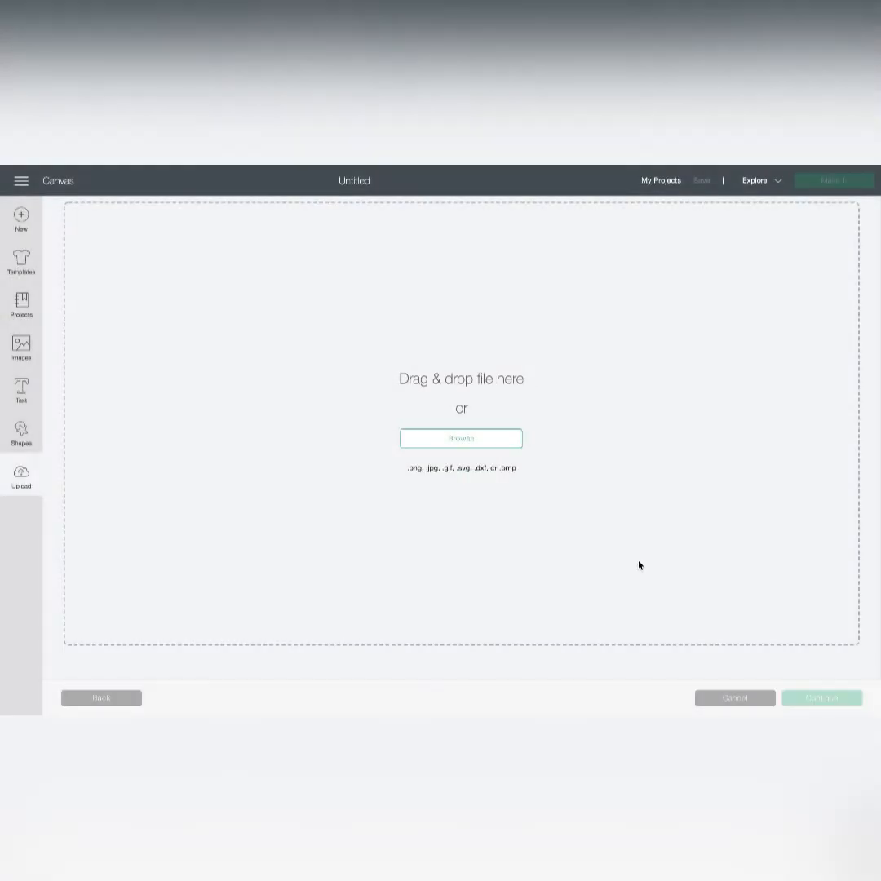
{"action": "left_click", "coordinate": [610, 493]}
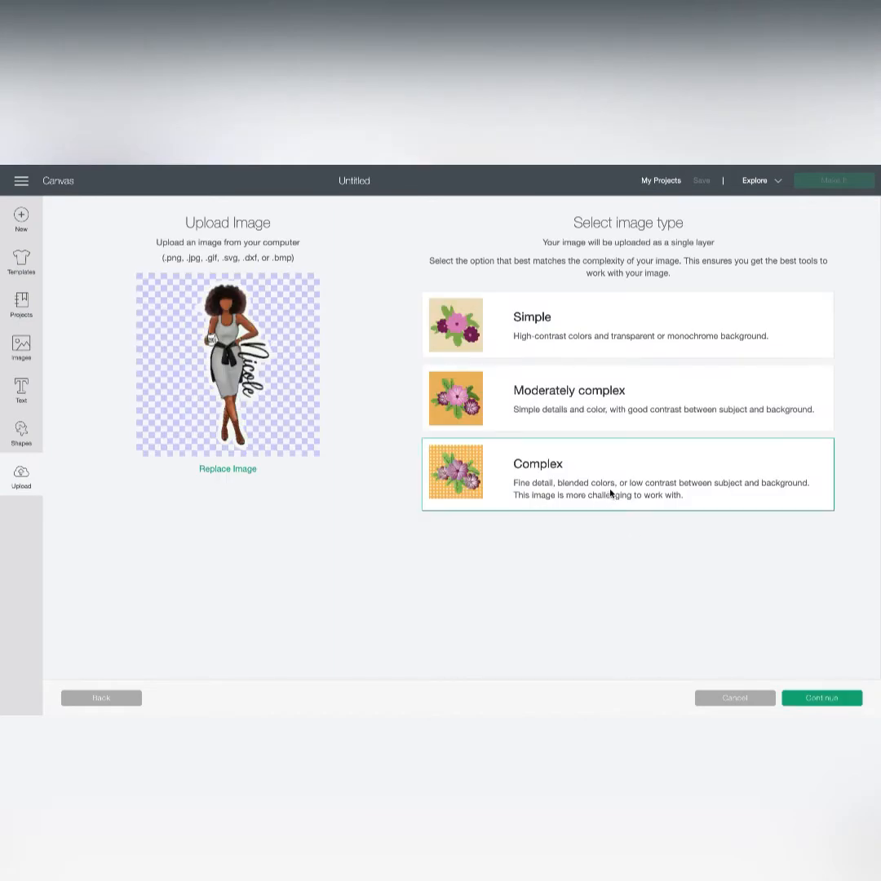
{"action": "left_click", "coordinate": [793, 697]}
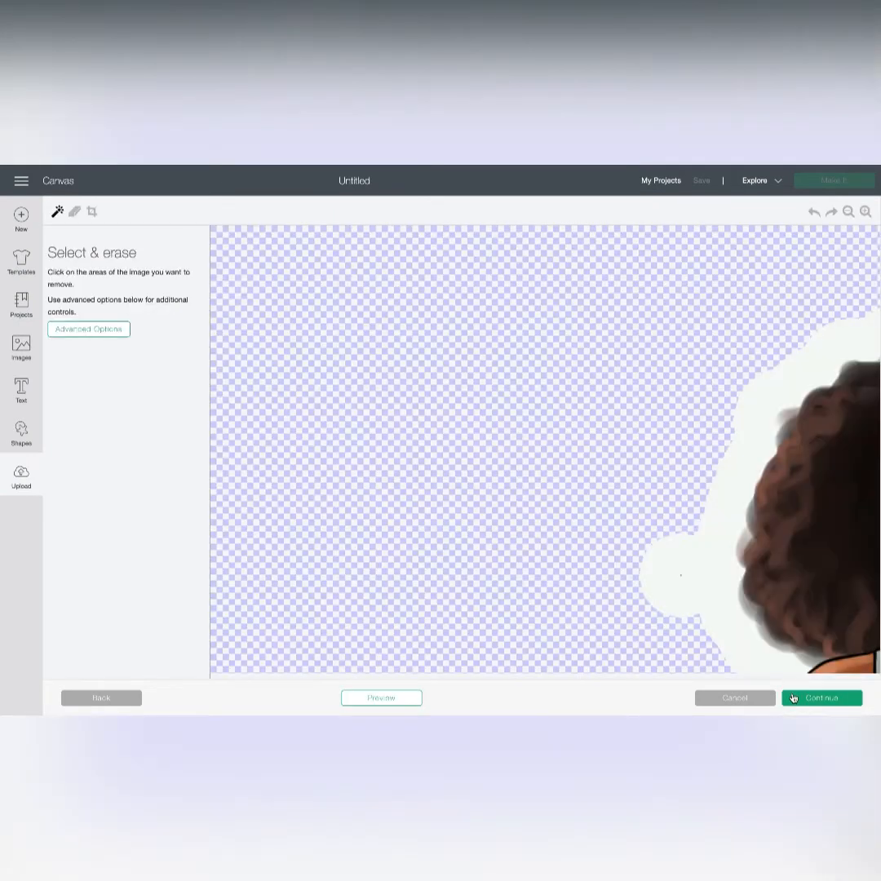
- Erase the stray white bump that sticks out of the outline beside the hair
{"action": "left_click", "coordinate": [75, 211]}
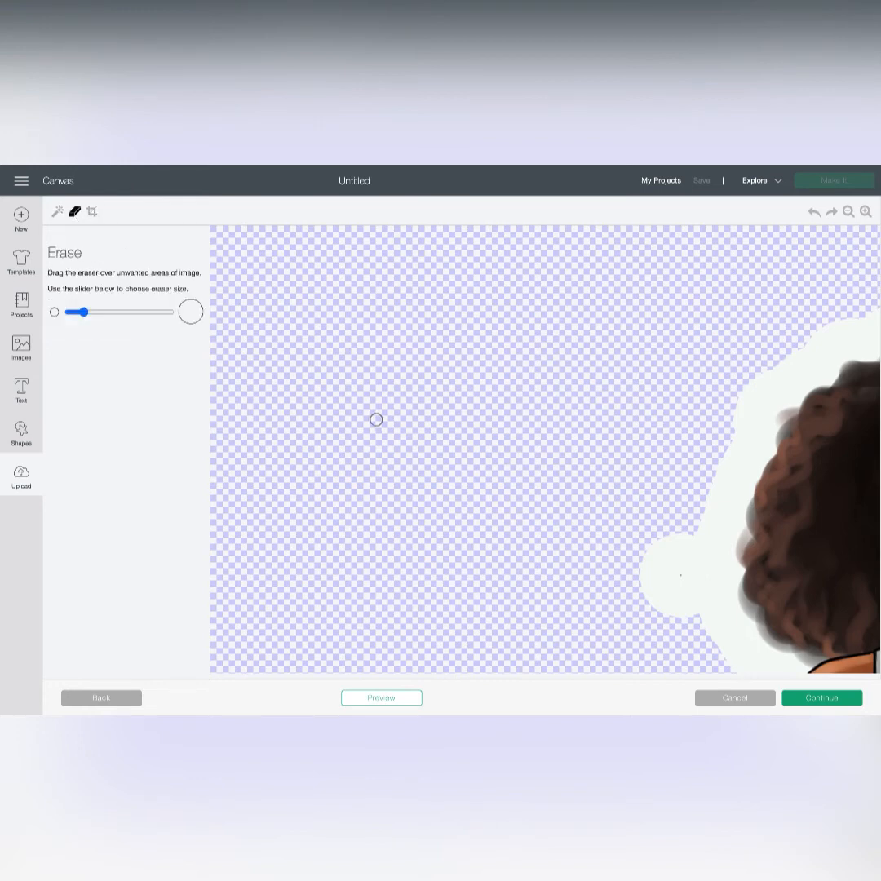
{"action": "scroll", "coordinate": [376, 419], "scroll_direction": "down", "scroll_amount": 3}
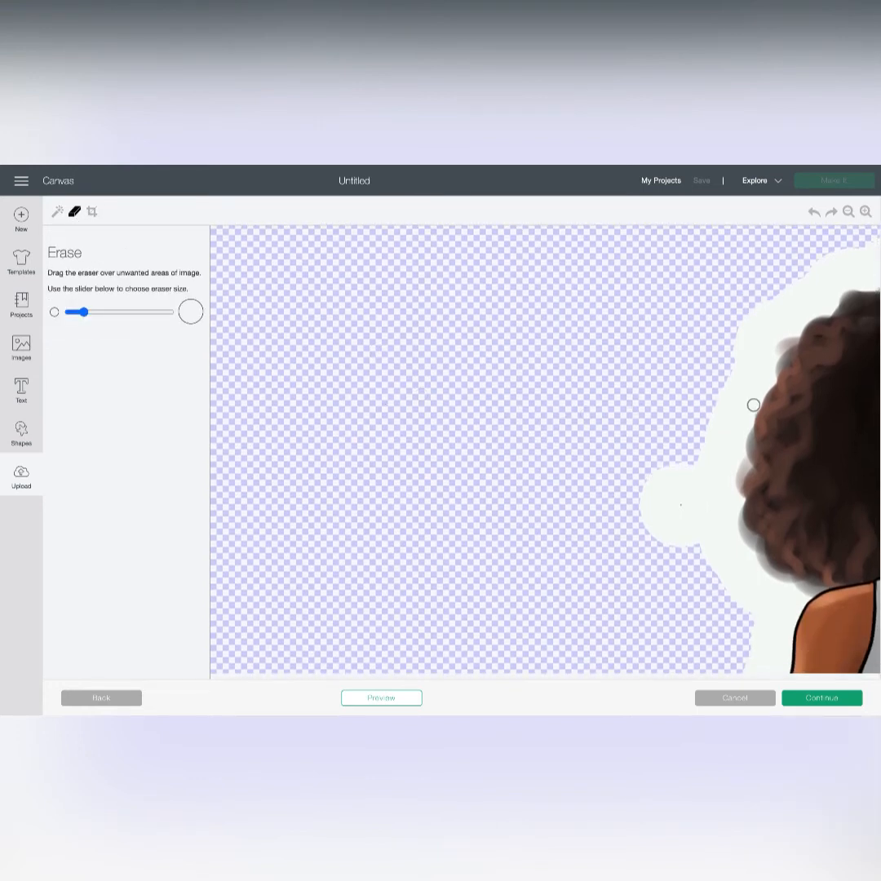
{"action": "mouse_move", "coordinate": [681, 449]}
{"action": "left_mouse_down"}
{"action": "mouse_move", "coordinate": [693, 540]}
{"action": "mouse_move", "coordinate": [678, 526]}
{"action": "mouse_move", "coordinate": [669, 478]}
{"action": "left_mouse_up"}
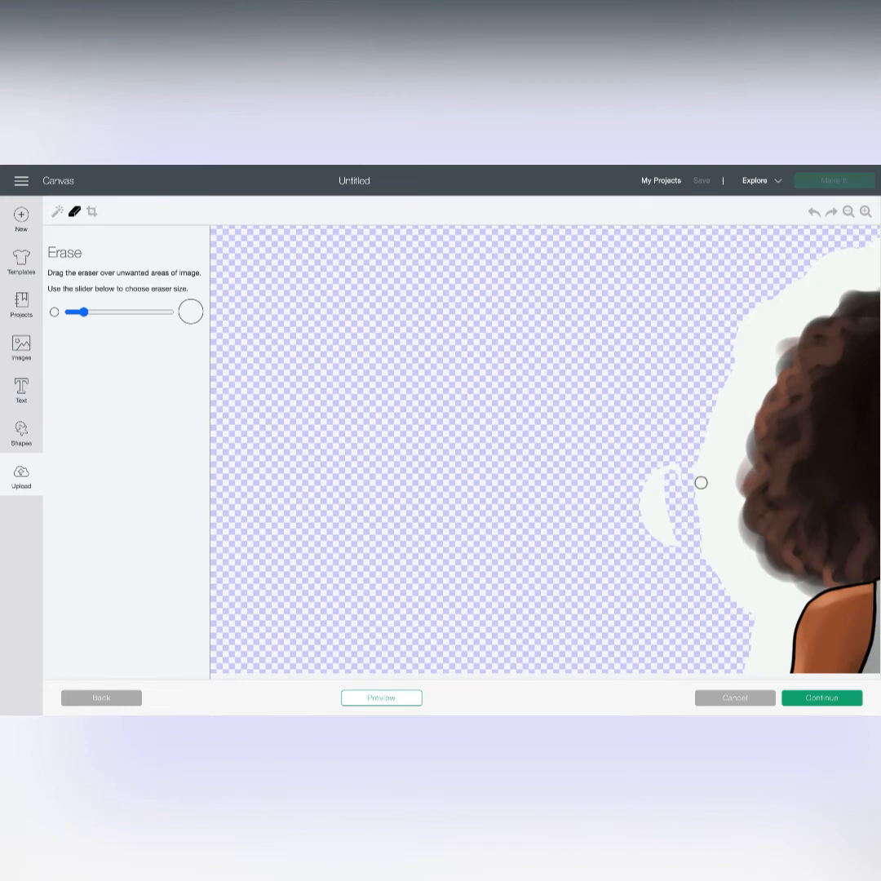
{"action": "key", "text": "ctrl+z"}
{"action": "mouse_move", "coordinate": [660, 464]}
{"action": "left_mouse_down"}
{"action": "mouse_move", "coordinate": [652, 547]}
{"action": "mouse_move", "coordinate": [646, 530]}
{"action": "mouse_move", "coordinate": [647, 474]}
{"action": "mouse_move", "coordinate": [675, 555]}
{"action": "mouse_move", "coordinate": [667, 493]}
{"action": "mouse_move", "coordinate": [678, 465]}
{"action": "mouse_move", "coordinate": [678, 477]}
{"action": "mouse_move", "coordinate": [666, 479]}
{"action": "mouse_move", "coordinate": [659, 558]}
{"action": "left_mouse_up"}
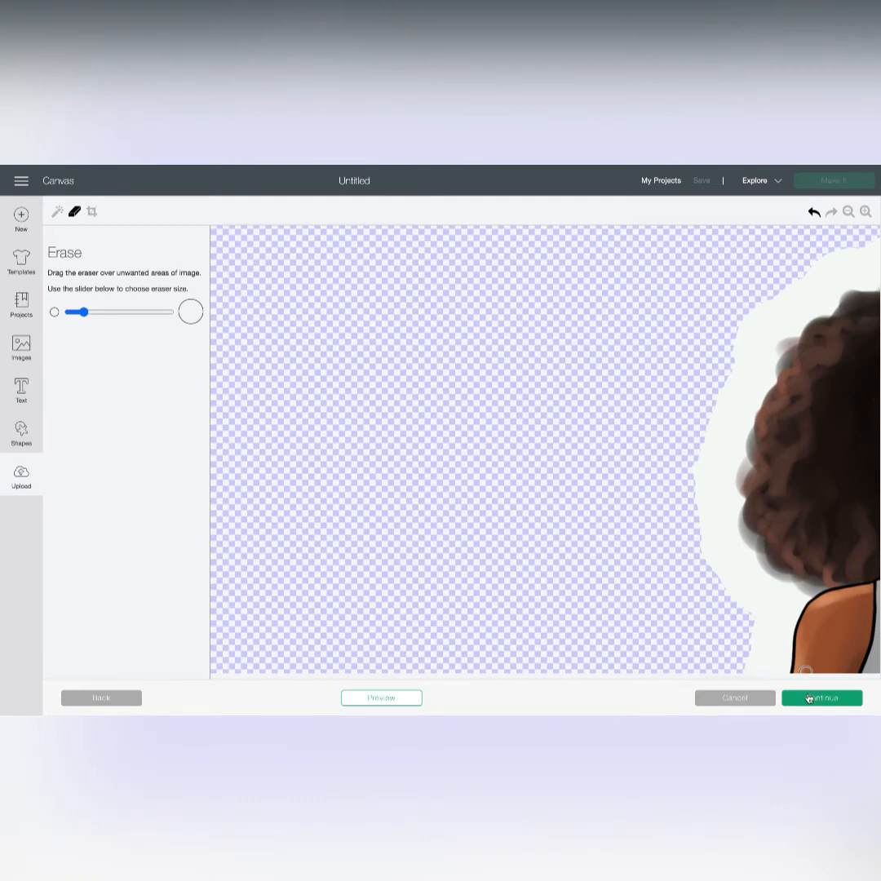
- Save the cleaned image as a Print Then Cut image and complete its upload
{"action": "left_click", "coordinate": [808, 697]}
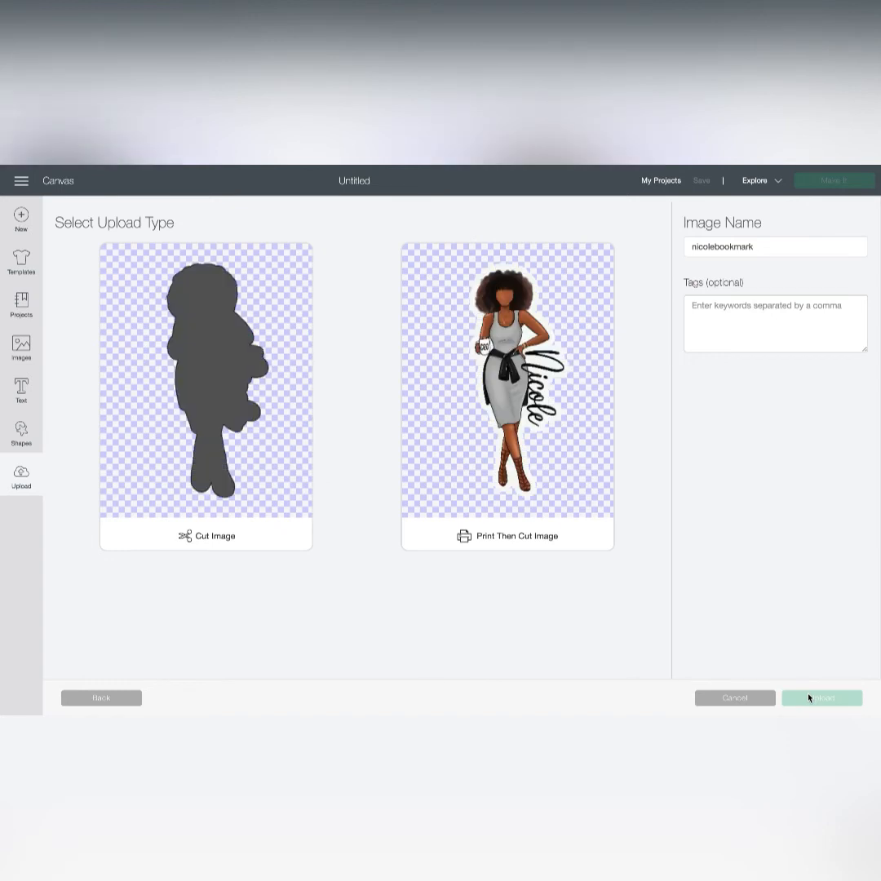
{"action": "left_click", "coordinate": [541, 490]}
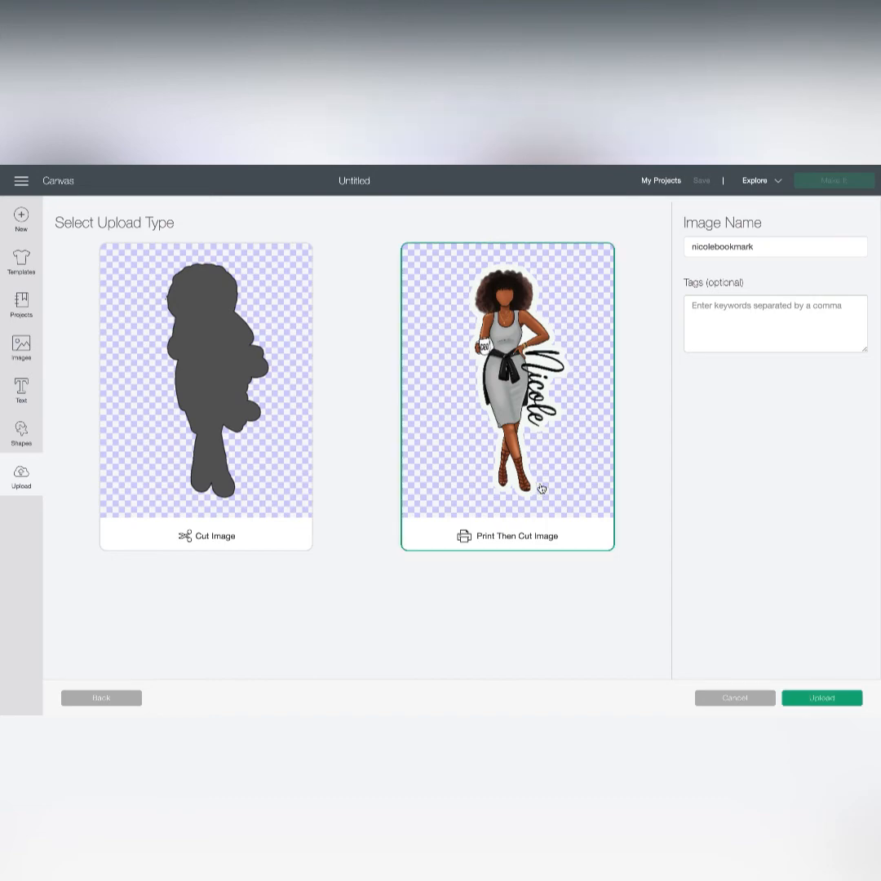
{"action": "left_click", "coordinate": [799, 697]}
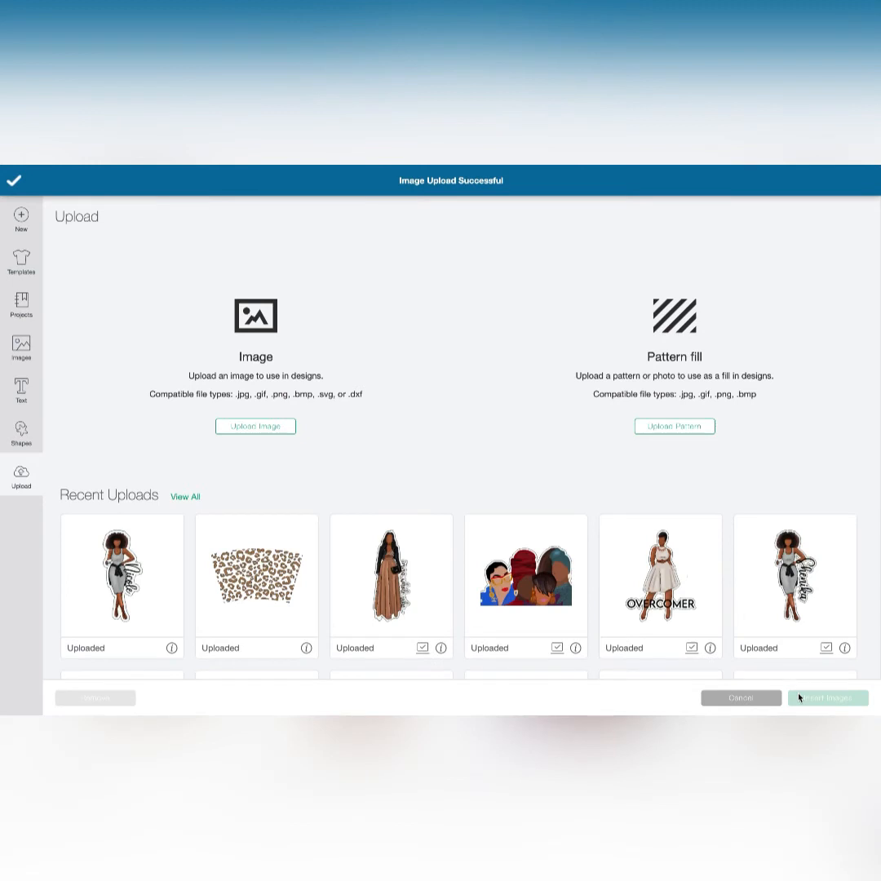
- Insert the newly uploaded nicolebookmark image and the OVERCOMER image onto the canvas
{"action": "left_click", "coordinate": [122, 575]}
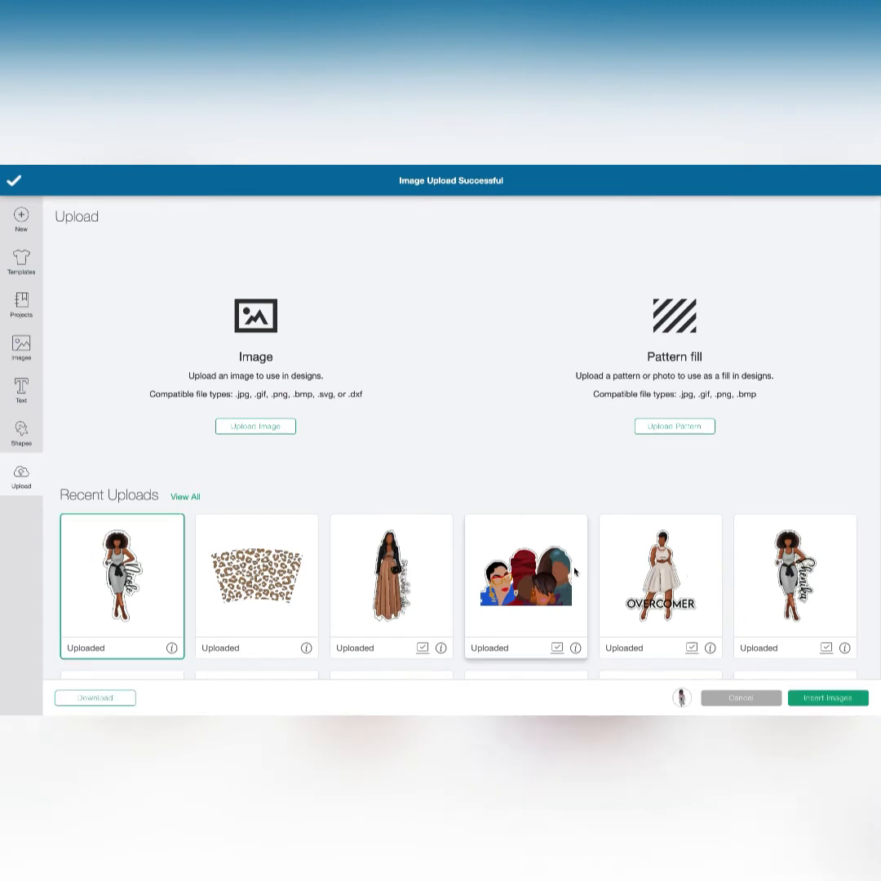
{"action": "left_click", "coordinate": [660, 575]}
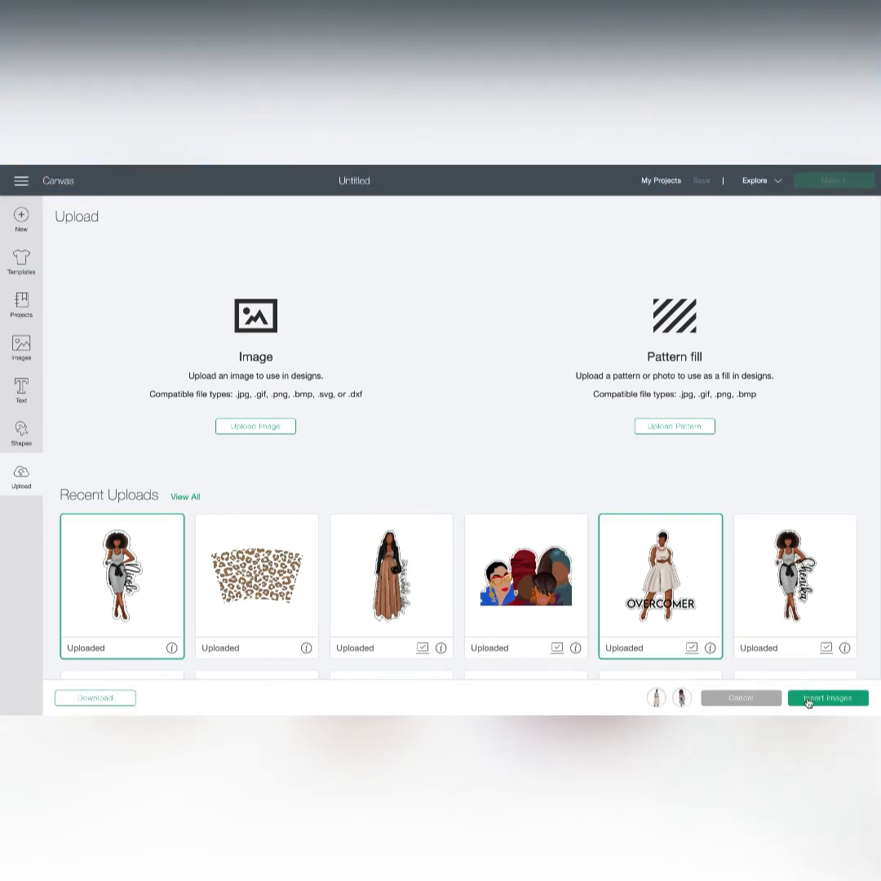
{"action": "left_click", "coordinate": [827, 698]}
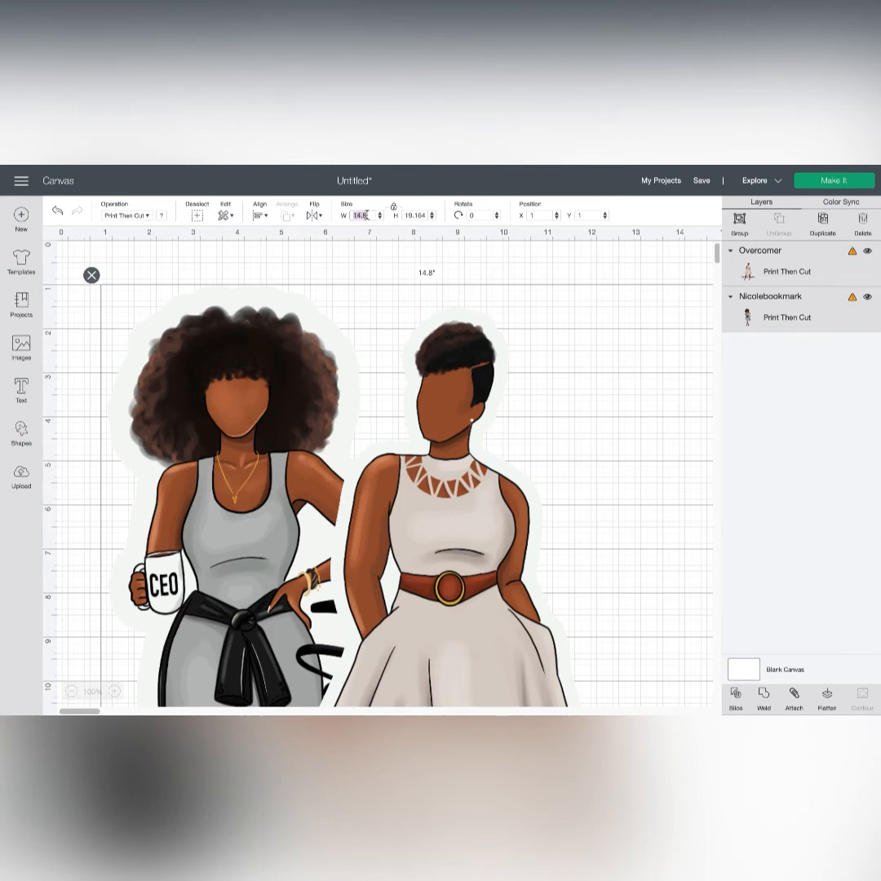
- Scale both inserted images down together to about 8 inches tall, then deselect them
{"action": "left_click", "coordinate": [422, 215]}
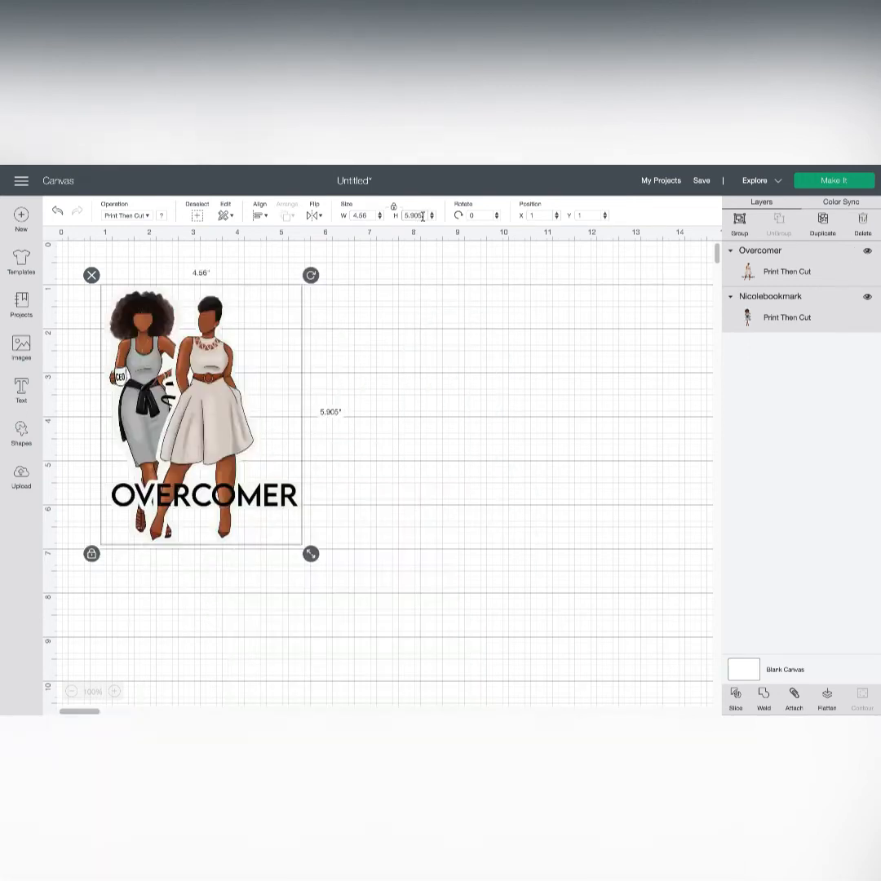
{"action": "double_click", "coordinate": [423, 215]}
{"action": "type", "text": "6.281"}
{"action": "key", "text": "Return"}
{"action": "left_click", "coordinate": [515, 405]}
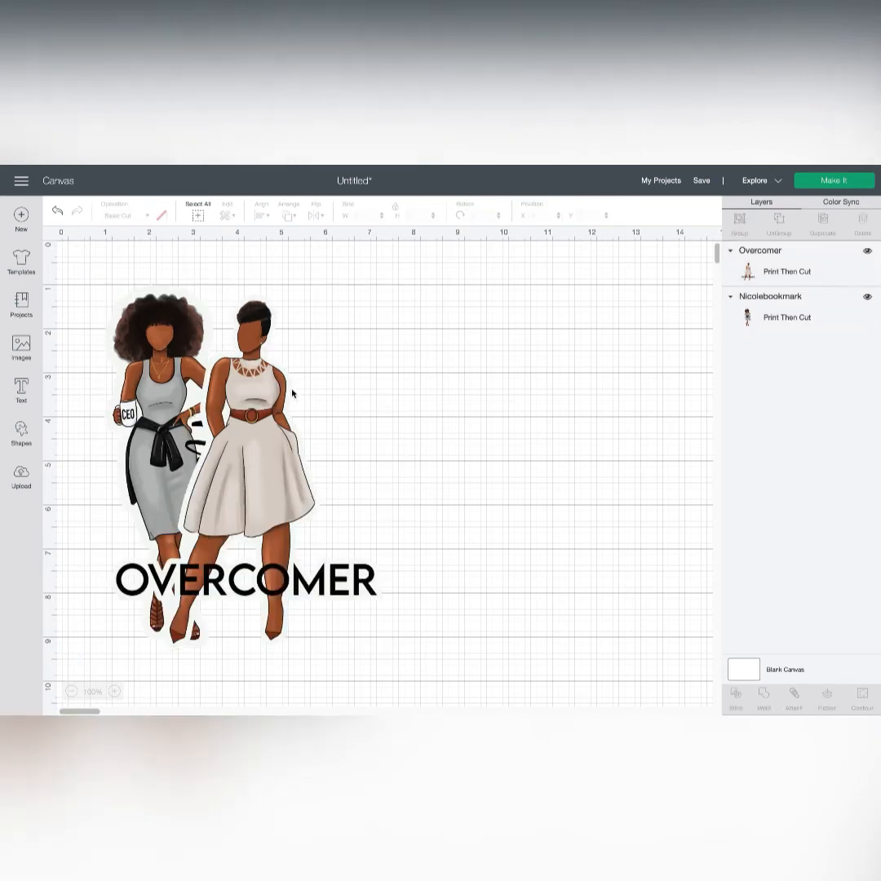
- Separate the two overlapping bookmark images so they sit side by side on the canvas, with the OVERCOMER image right of the gray-dress one
{"action": "left_click", "coordinate": [435, 415]}
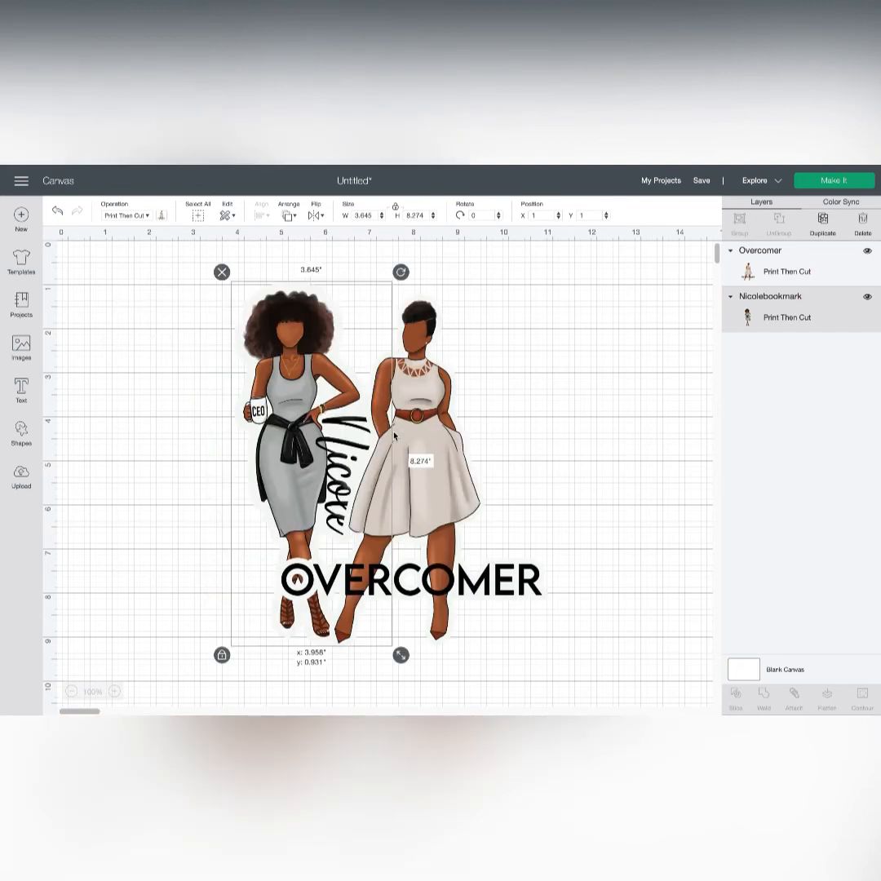
{"action": "left_click_drag", "start_coordinate": [395, 438], "coordinate": [300, 432]}
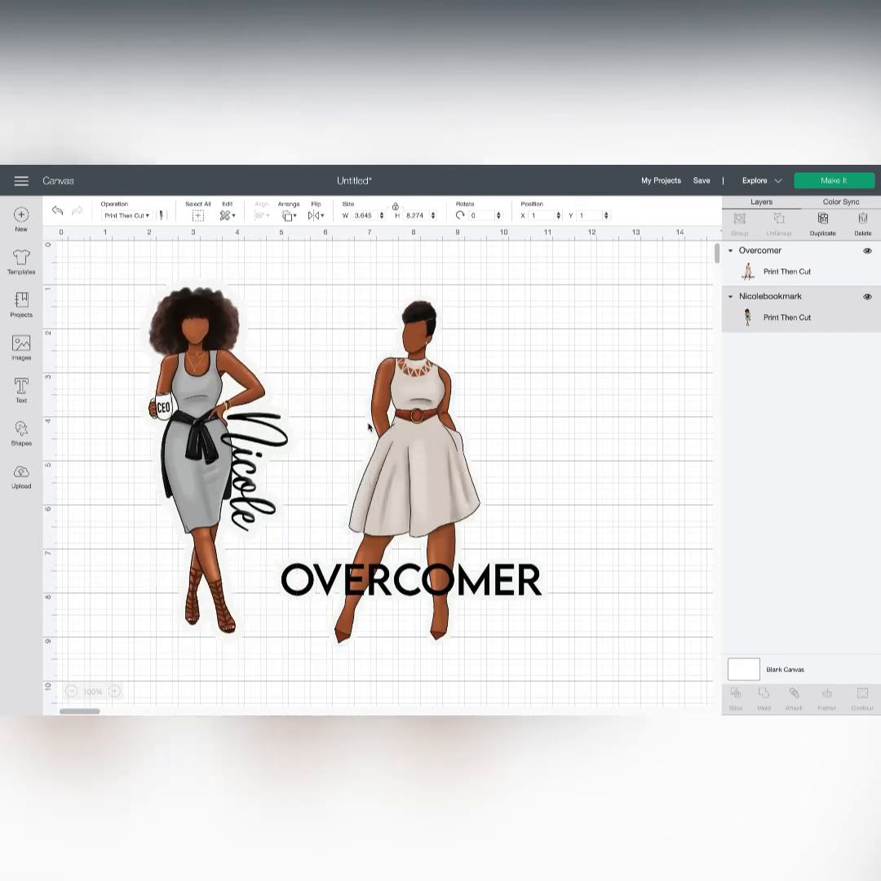
{"action": "left_click_drag", "start_coordinate": [456, 425], "coordinate": [466, 428]}
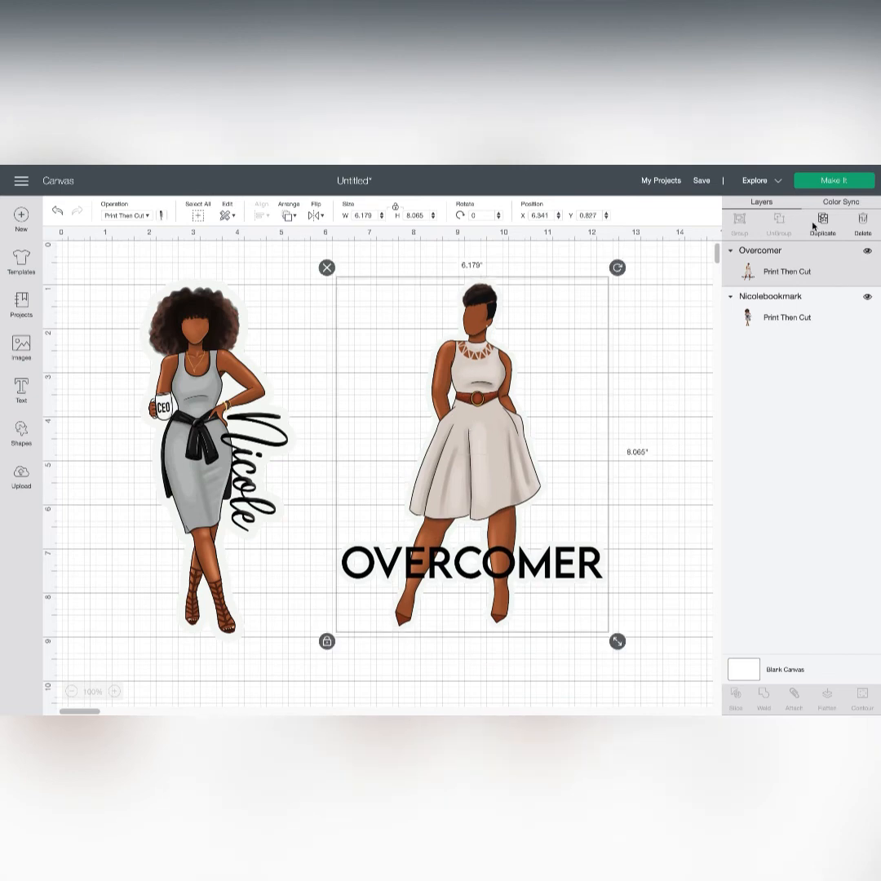
- Send the project to be made with the prepared mats as laid out, and open the print setup for the first mat
{"action": "left_click", "coordinate": [810, 181]}
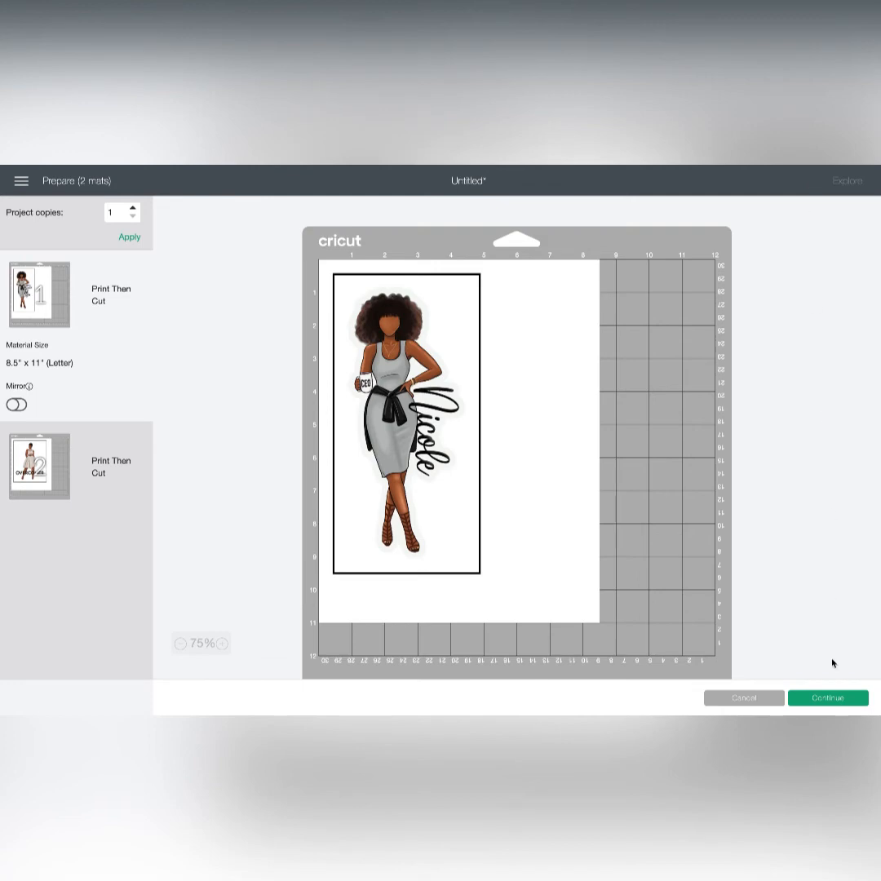
{"action": "left_click", "coordinate": [827, 697]}
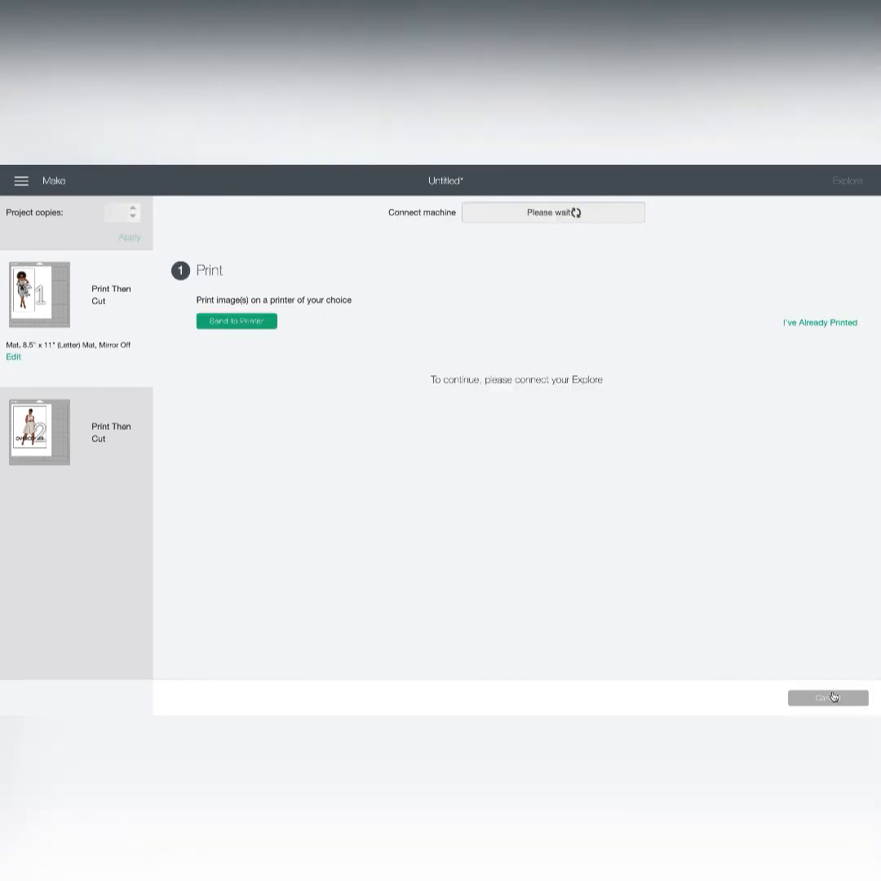
{"action": "left_click", "coordinate": [264, 325]}
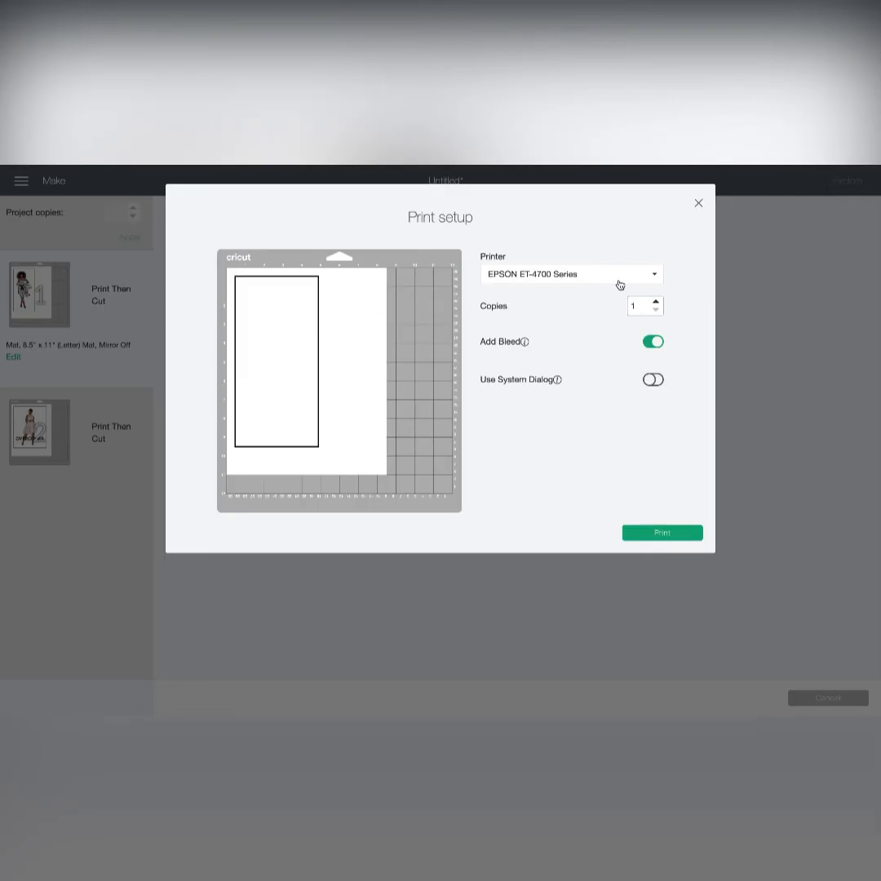
- Print the first mat on the HP Color LaserJet Pro M478f-9f, one copy, with Add Bleed turned off
{"action": "left_click", "coordinate": [620, 284]}
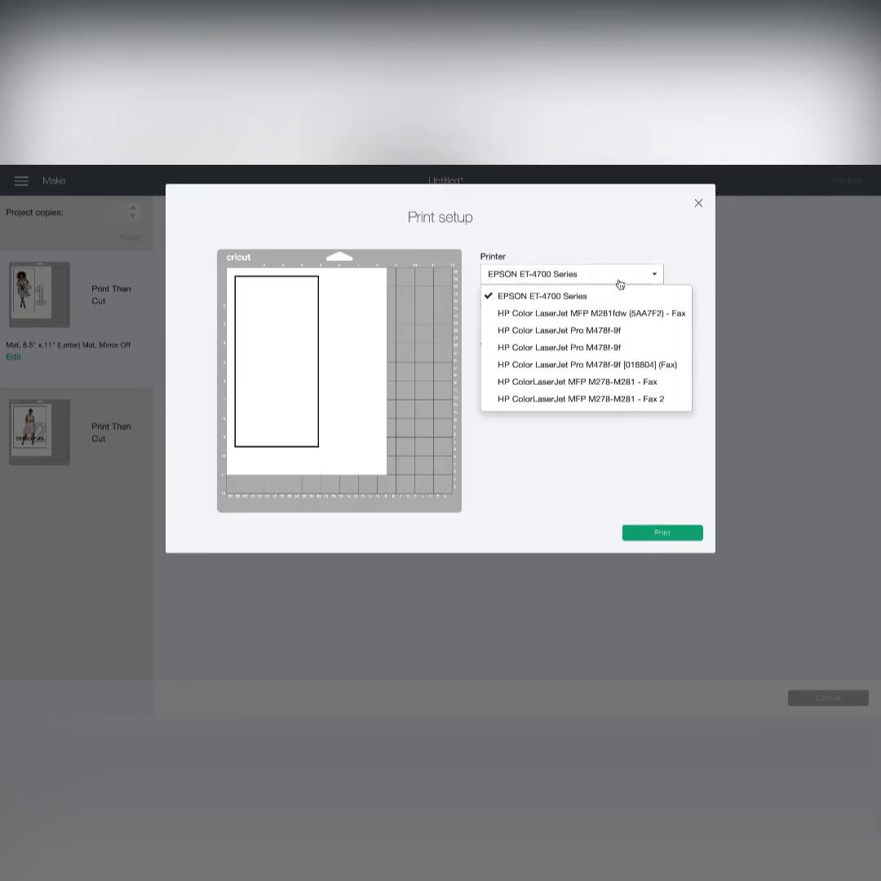
{"action": "left_click", "coordinate": [615, 330]}
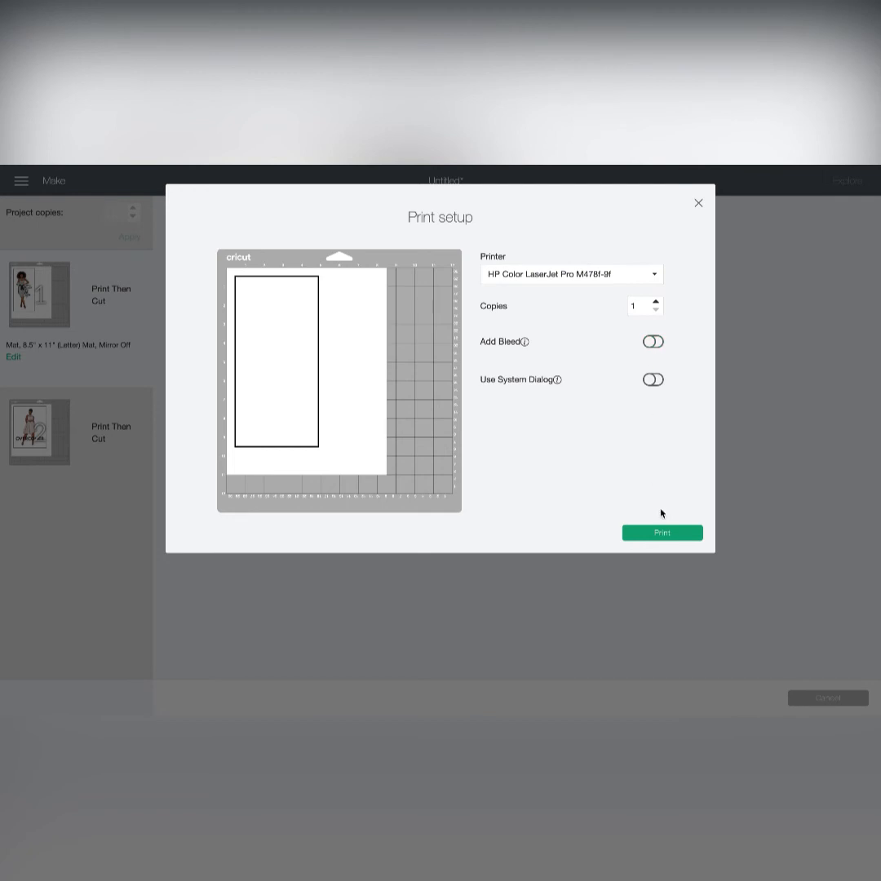
{"action": "left_click", "coordinate": [664, 539]}
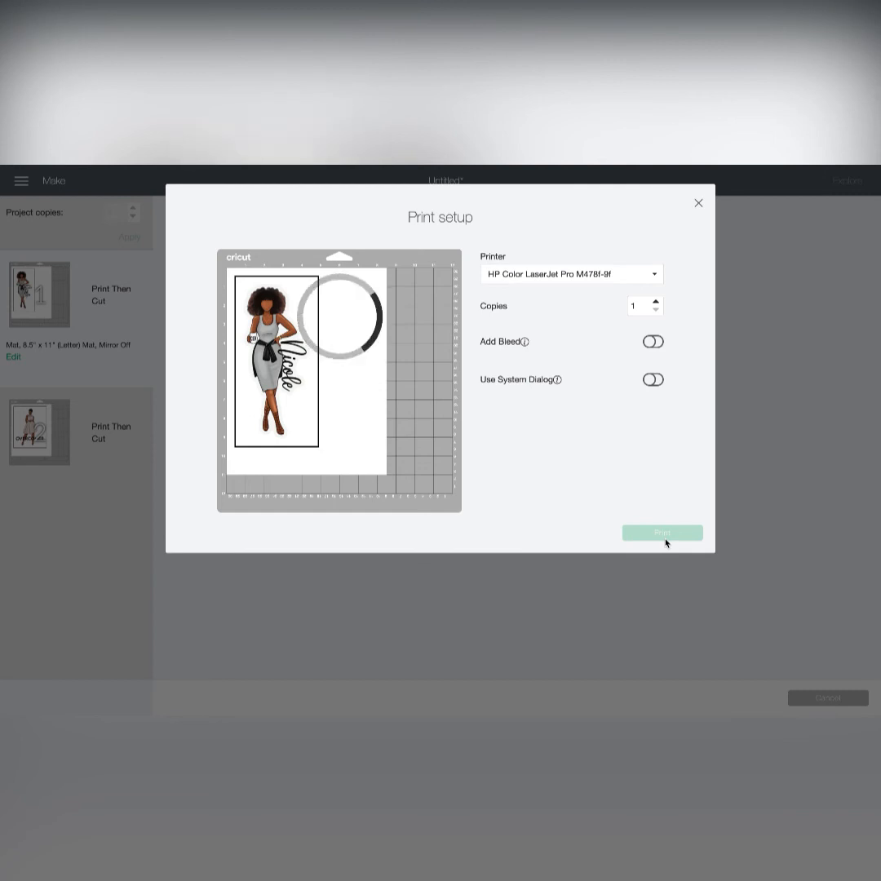
{"action": "left_click", "coordinate": [665, 538]}
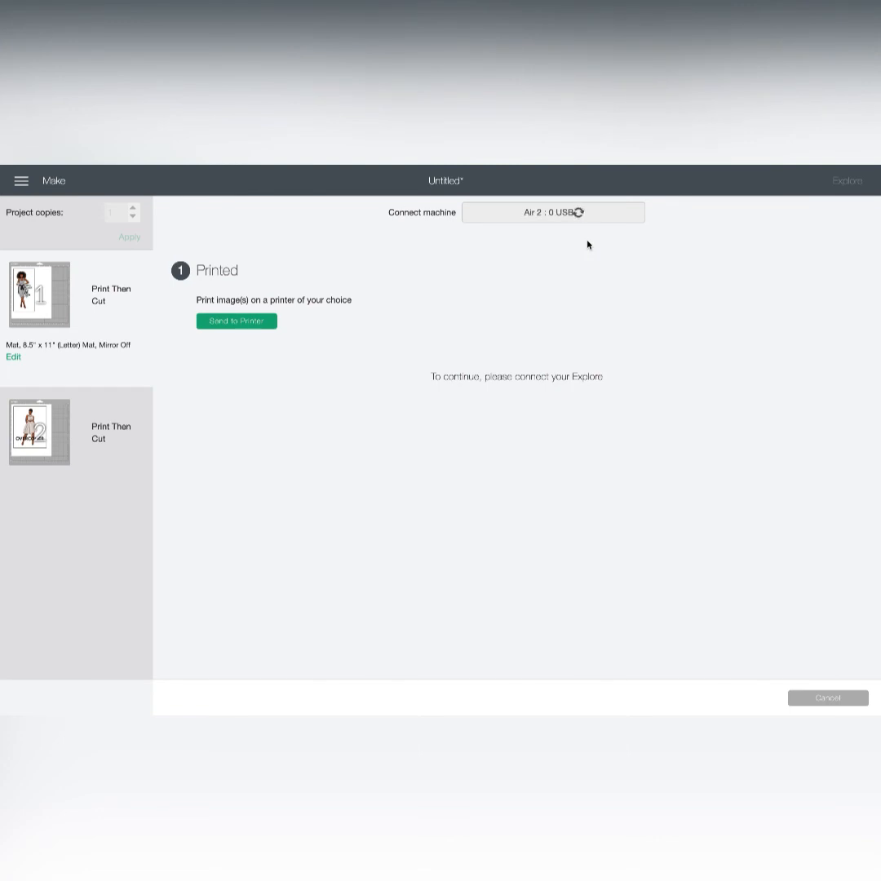
{"action": "mouse_move", "coordinate": [590, 169]}
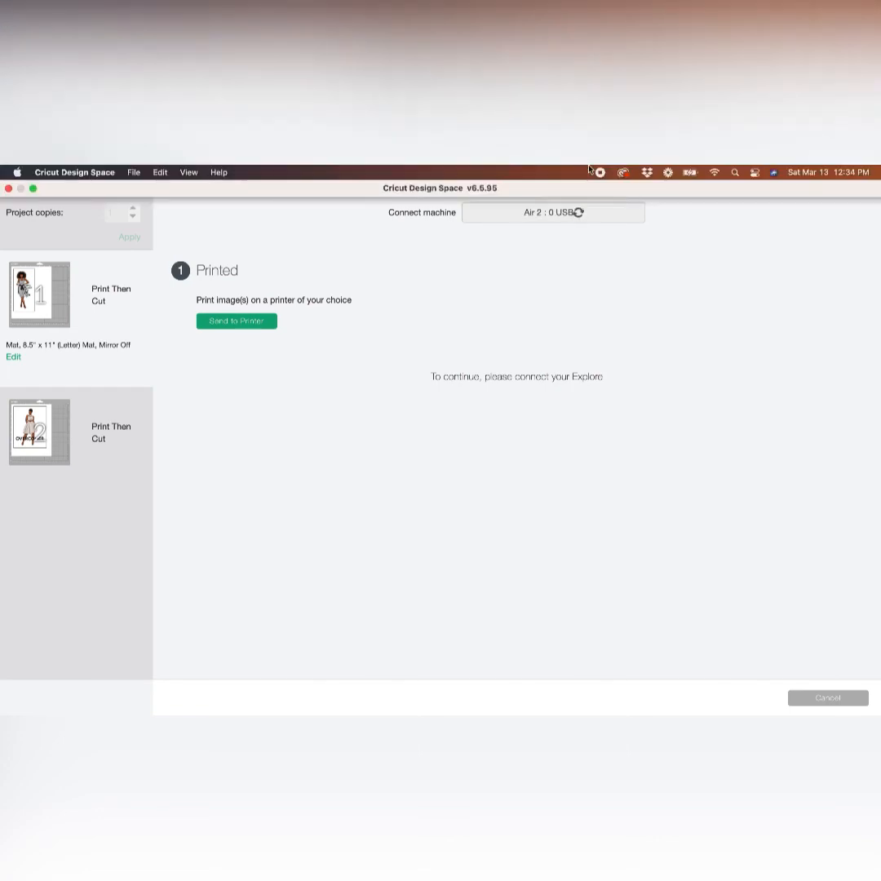